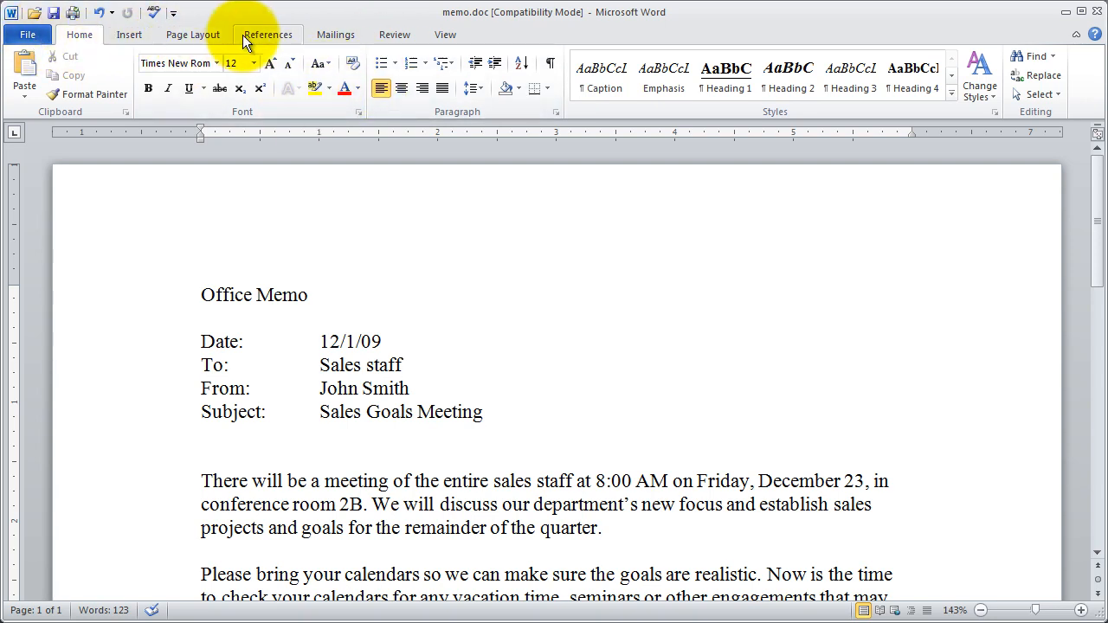
# - Examine the command groups on the Home, Insert, Page Layout, References and Mailings ribbon tabs
pyautogui.click(130, 34)
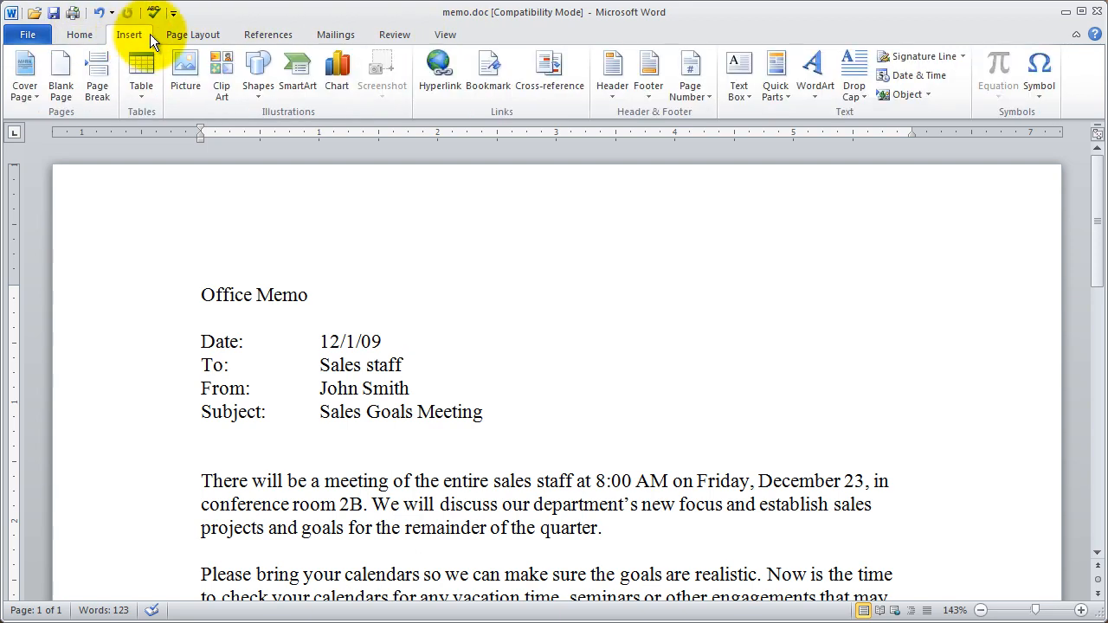
pyautogui.click(175, 34)
pyautogui.click(262, 36)
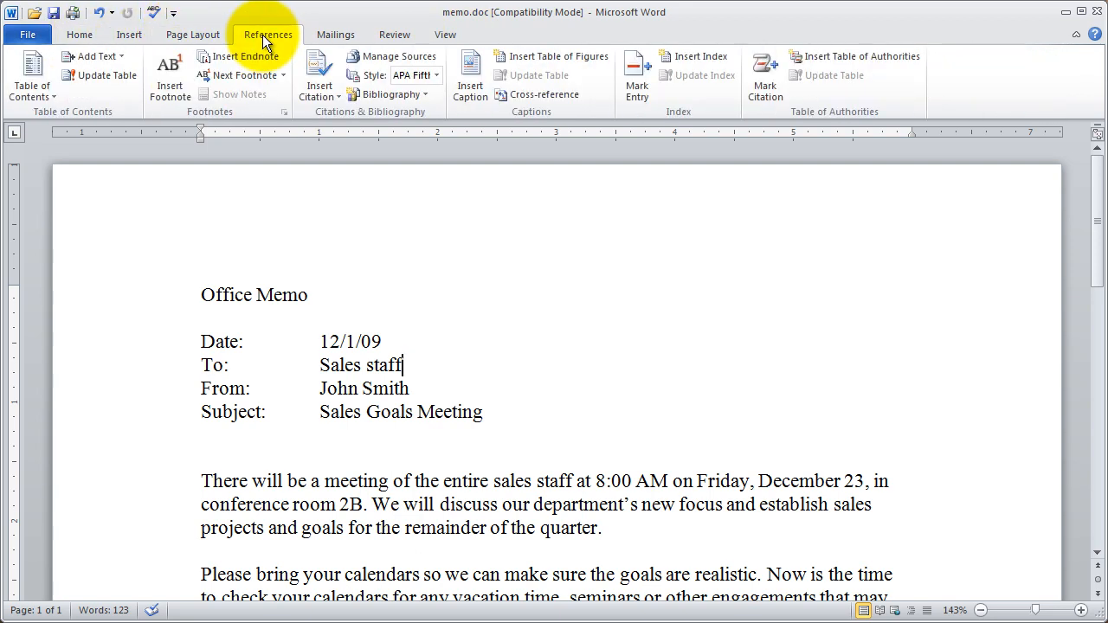
pyautogui.click(320, 37)
pyautogui.click(277, 37)
pyautogui.click(180, 33)
pyautogui.click(130, 35)
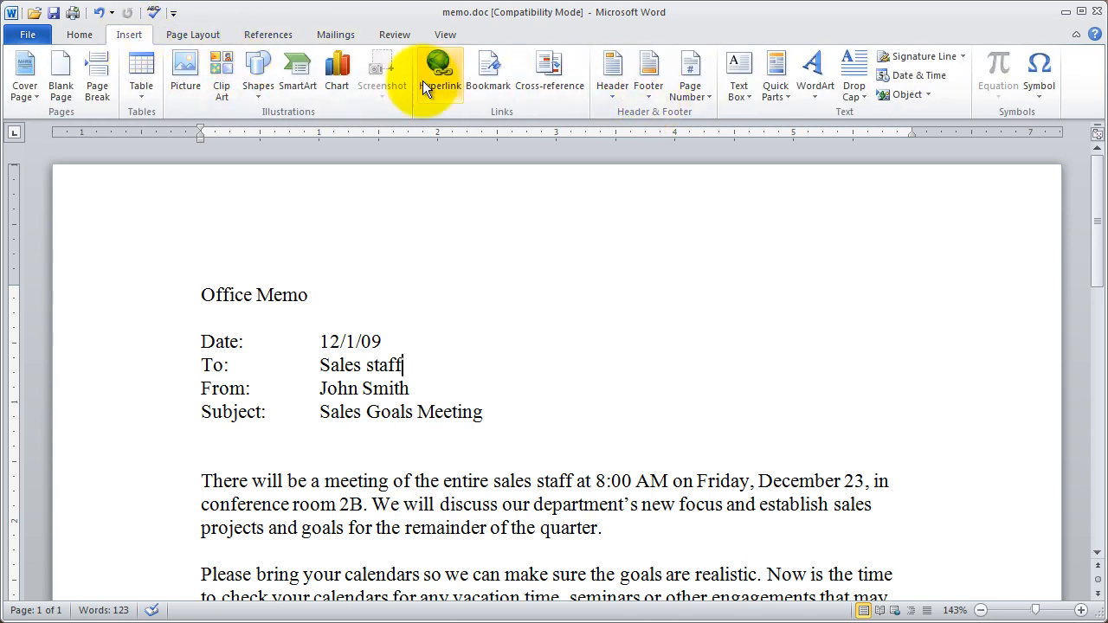
pyautogui.click(81, 35)
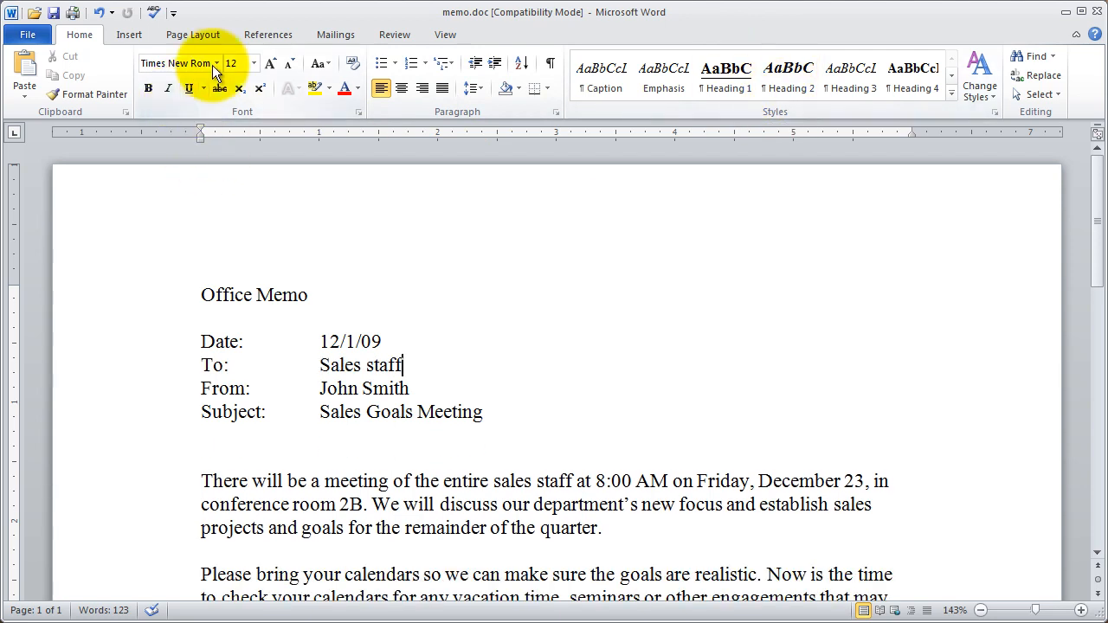
pyautogui.click(265, 35)
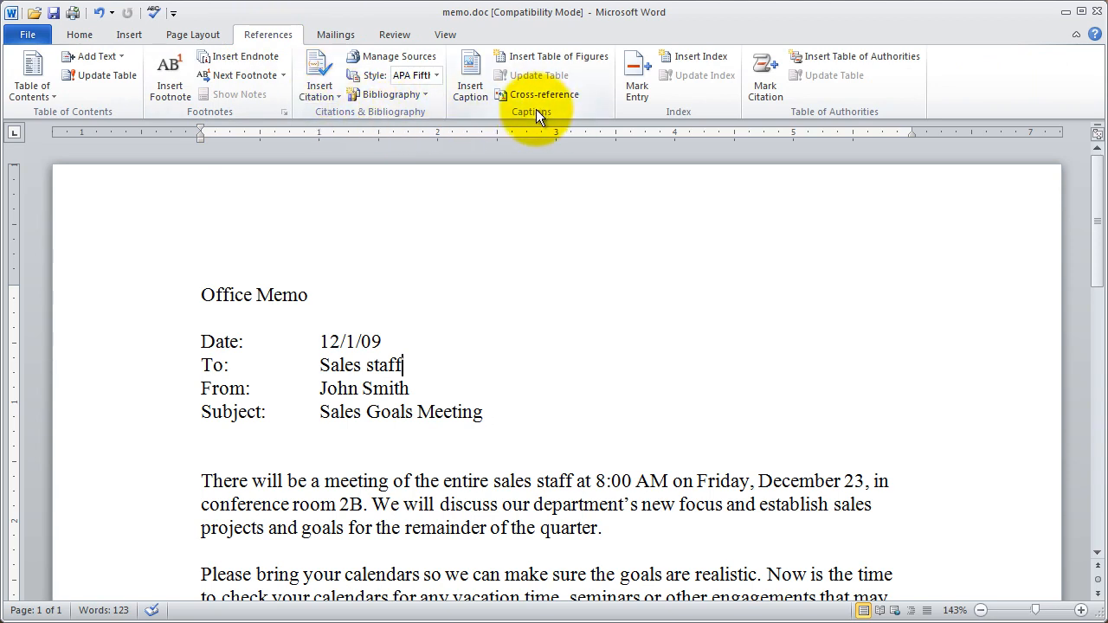
pyautogui.click(82, 35)
pyautogui.click(139, 34)
pyautogui.click(198, 36)
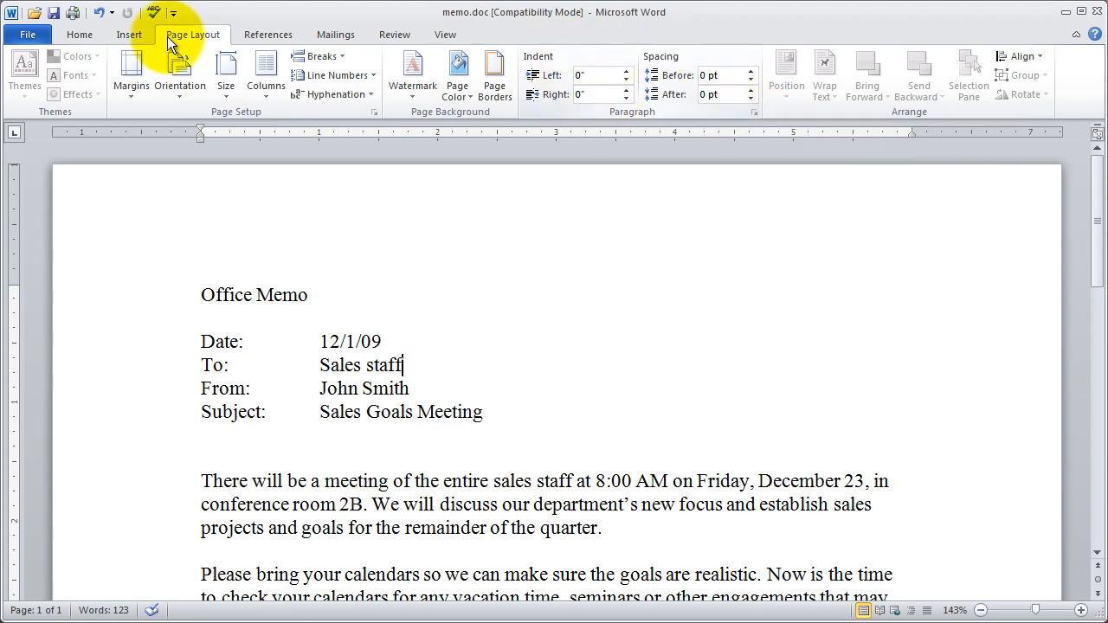
# - Examine the basic and advanced character settings in the full Font dialog, leaving them without applying changes
pyautogui.click(88, 35)
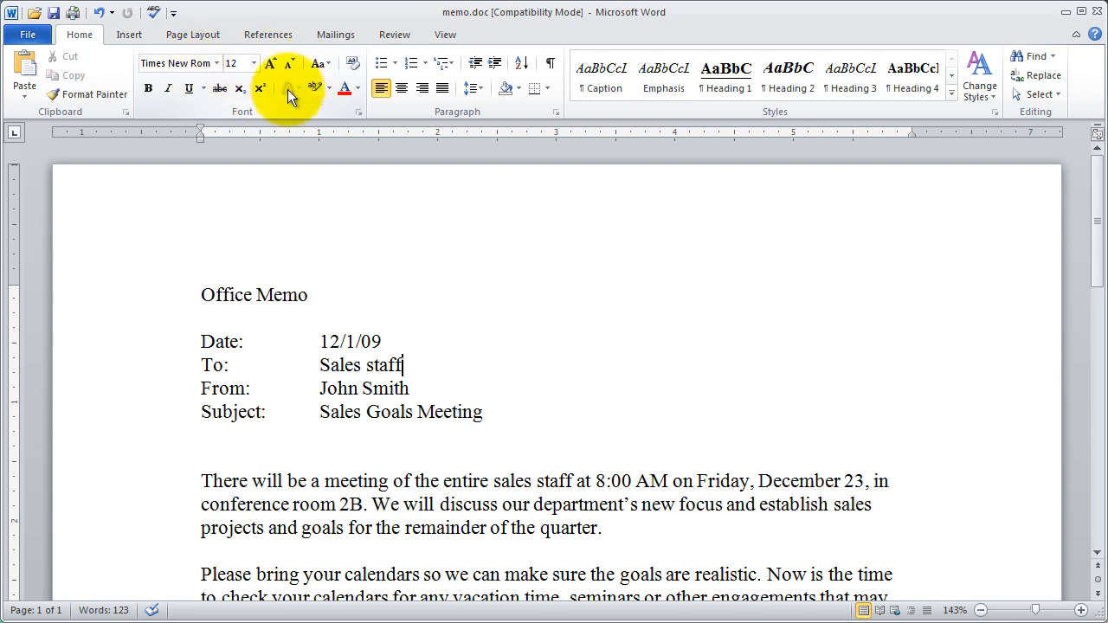
pyautogui.click(360, 111)
pyautogui.moveTo(508, 91); pyautogui.dragTo(418, 100)
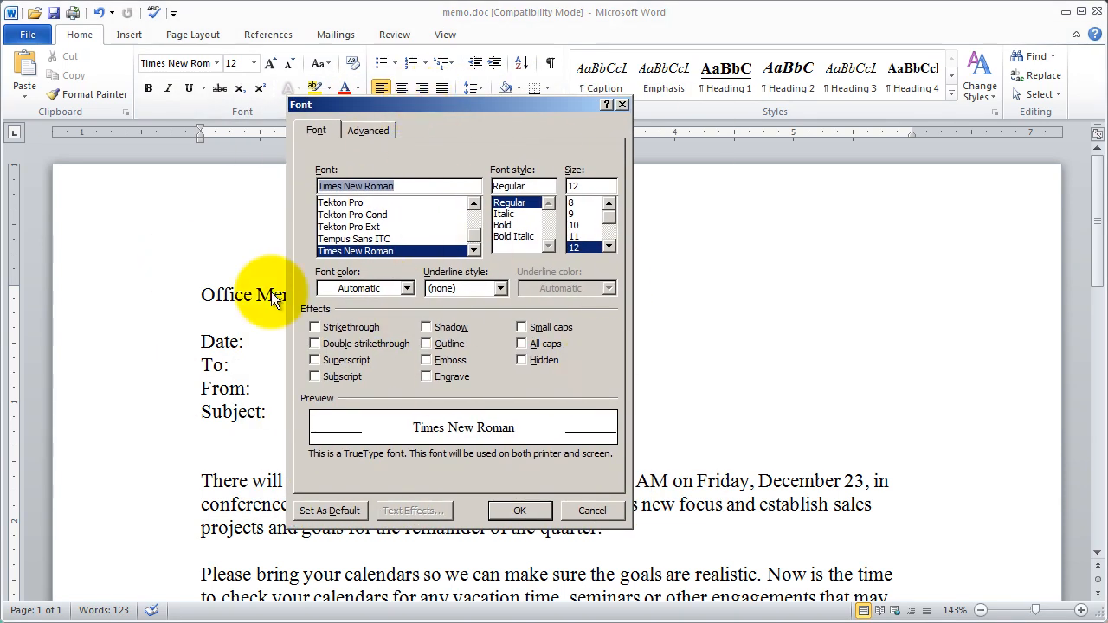
pyautogui.click(320, 131)
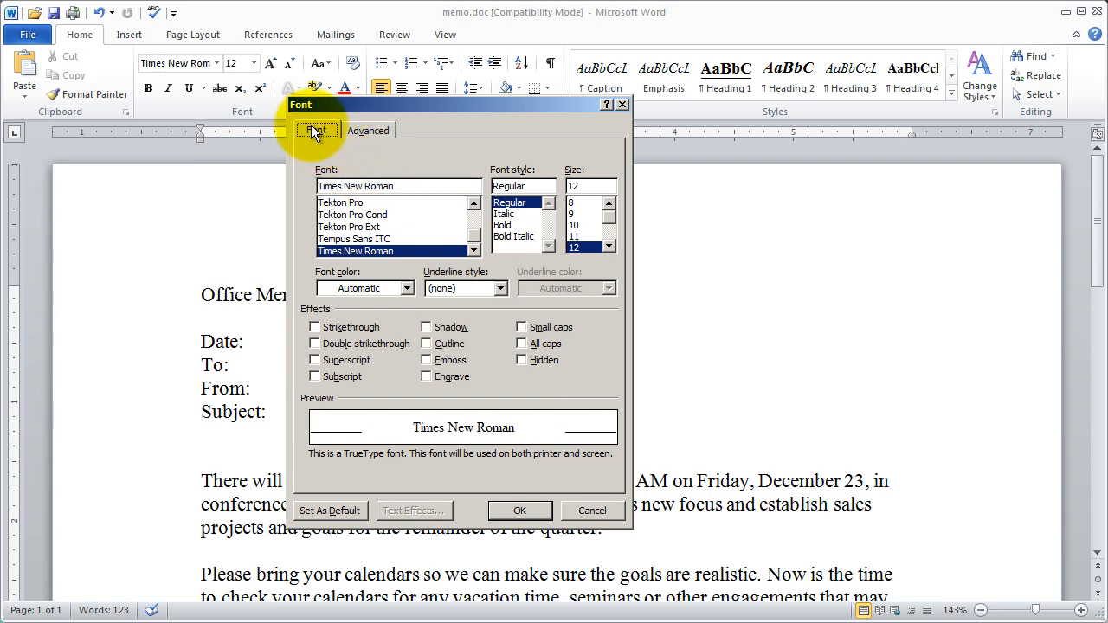
pyautogui.click(370, 128)
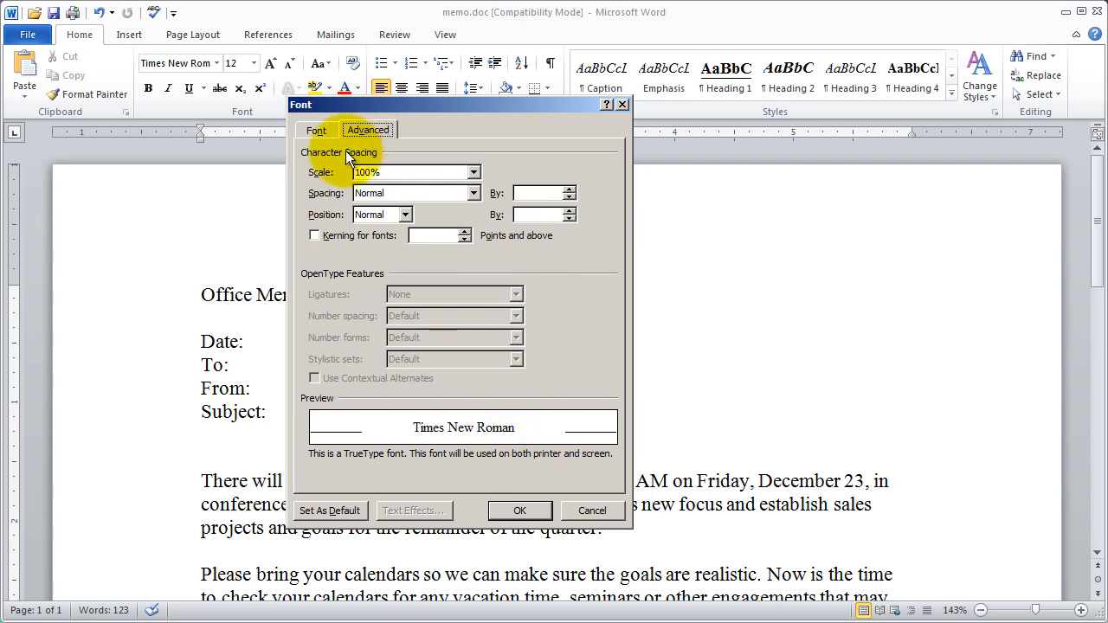
pyautogui.click(317, 130)
pyautogui.click(381, 129)
pyautogui.click(316, 129)
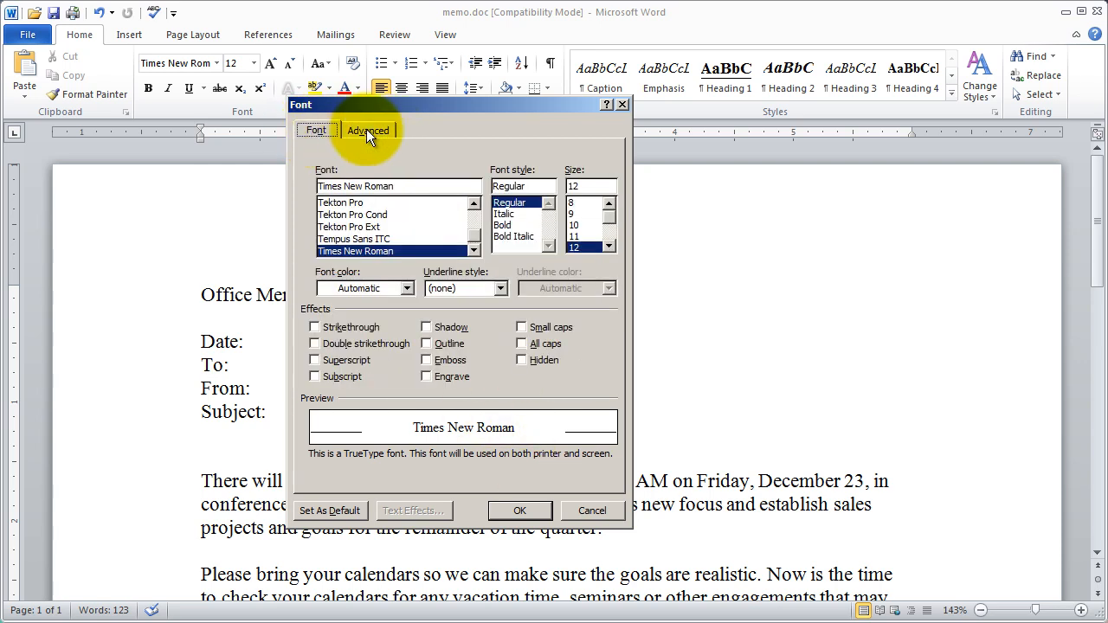
pyautogui.click(593, 510)
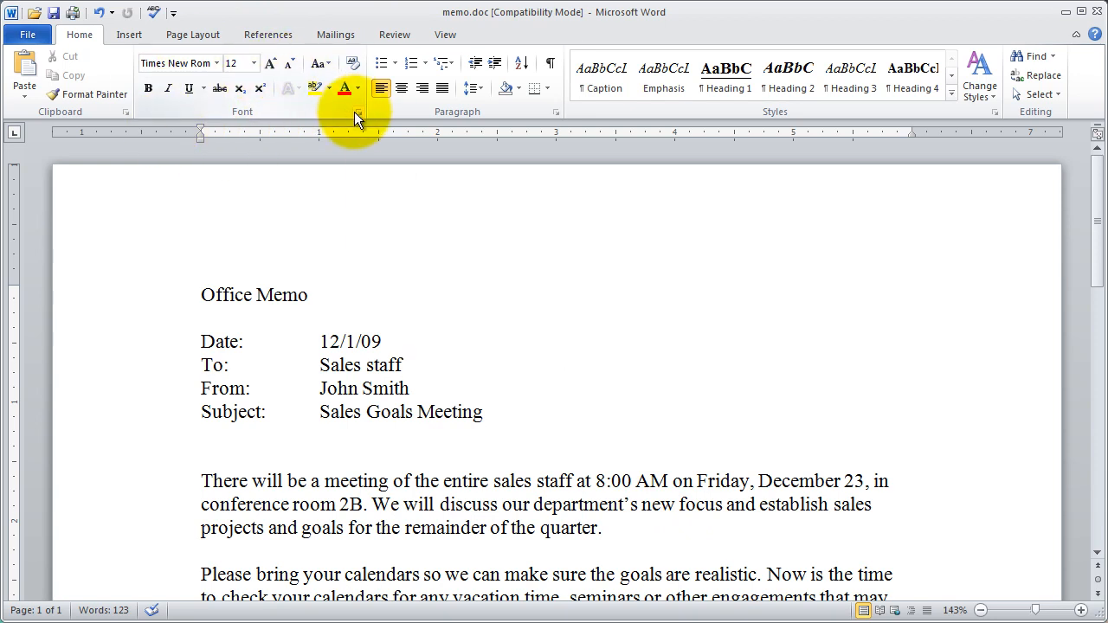
# - Examine the Indents and Spacing and the Line and Page Breaks settings in the Paragraph dialog, then dismiss it
pyautogui.click(555, 115)
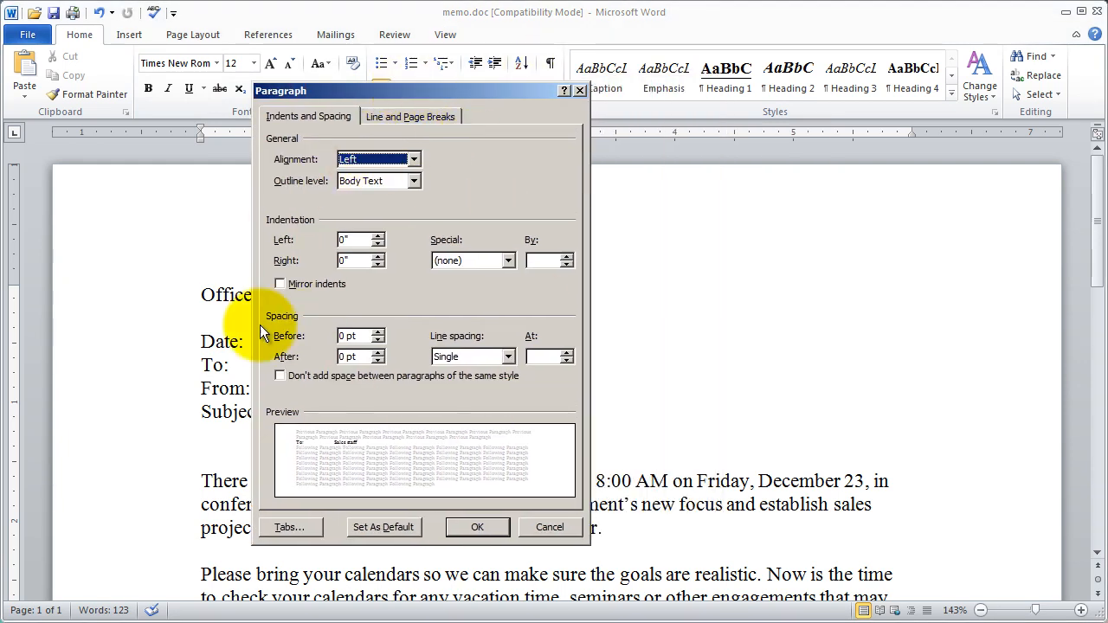
pyautogui.click(403, 114)
pyautogui.click(323, 114)
pyautogui.click(406, 114)
pyautogui.click(305, 117)
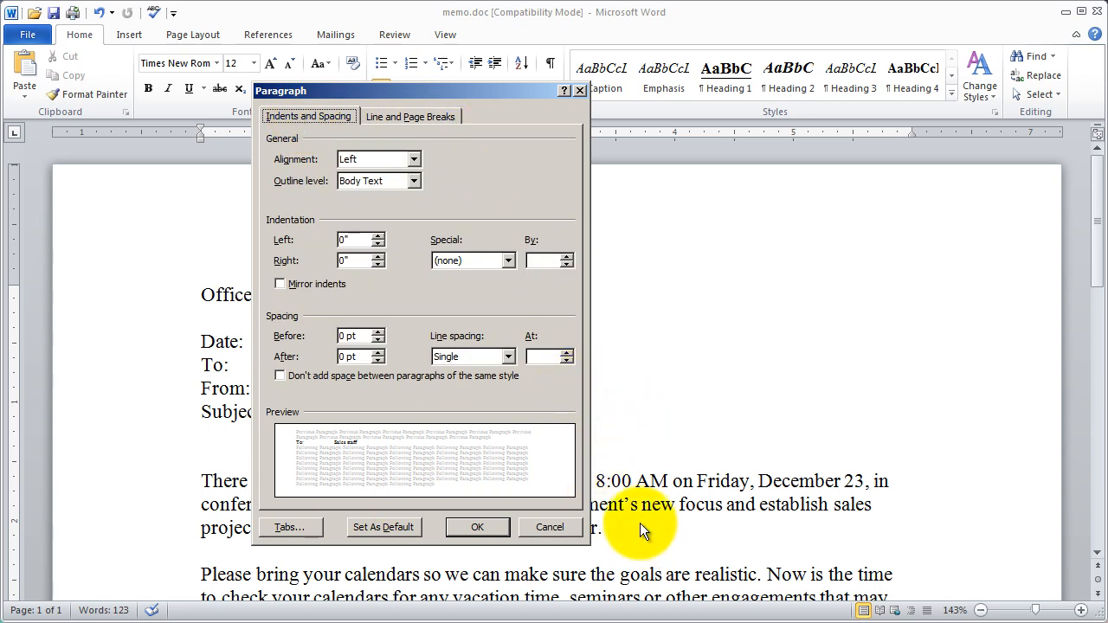
pyautogui.click(549, 527)
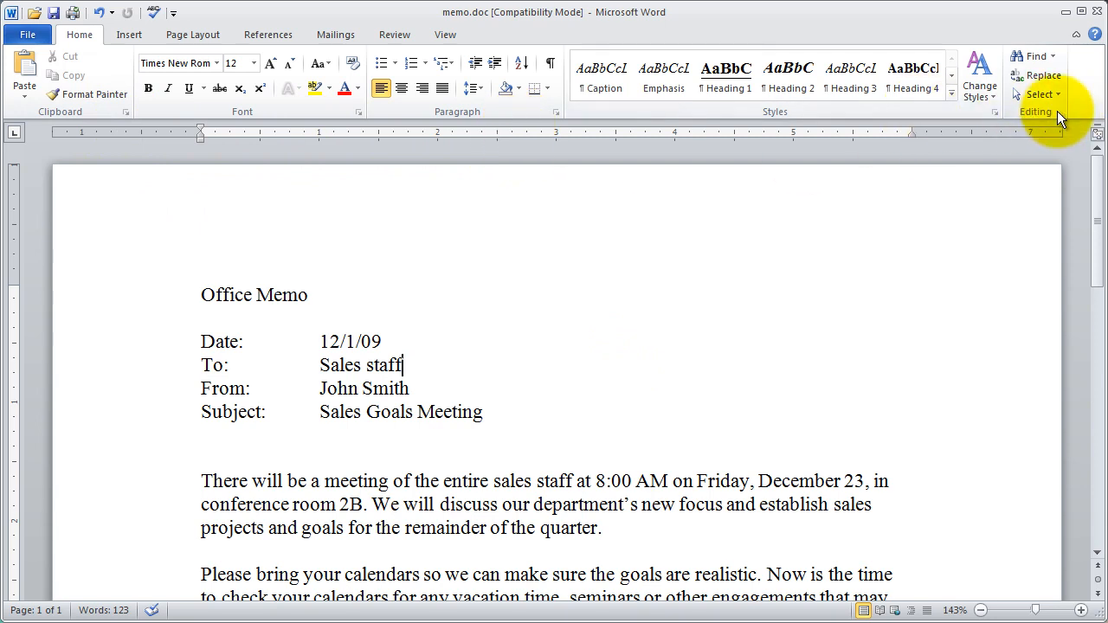
# - Examine the margin and orientation settings in the Page Setup dialog and dismiss it without changes
pyautogui.click(198, 37)
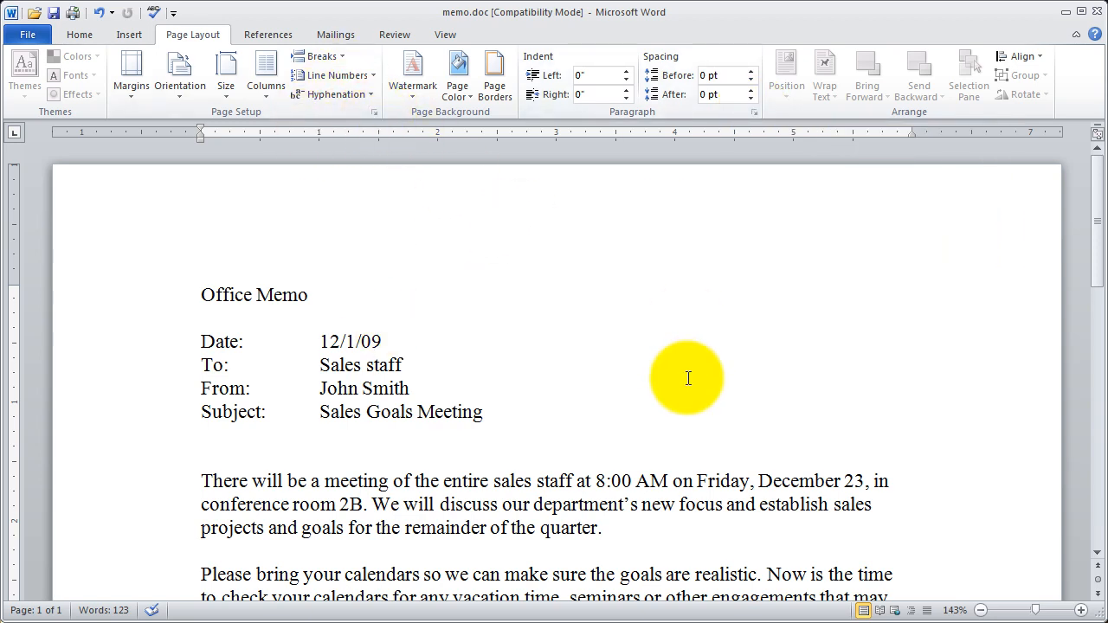
pyautogui.click(373, 109)
pyautogui.moveTo(537, 78); pyautogui.dragTo(454, 79)
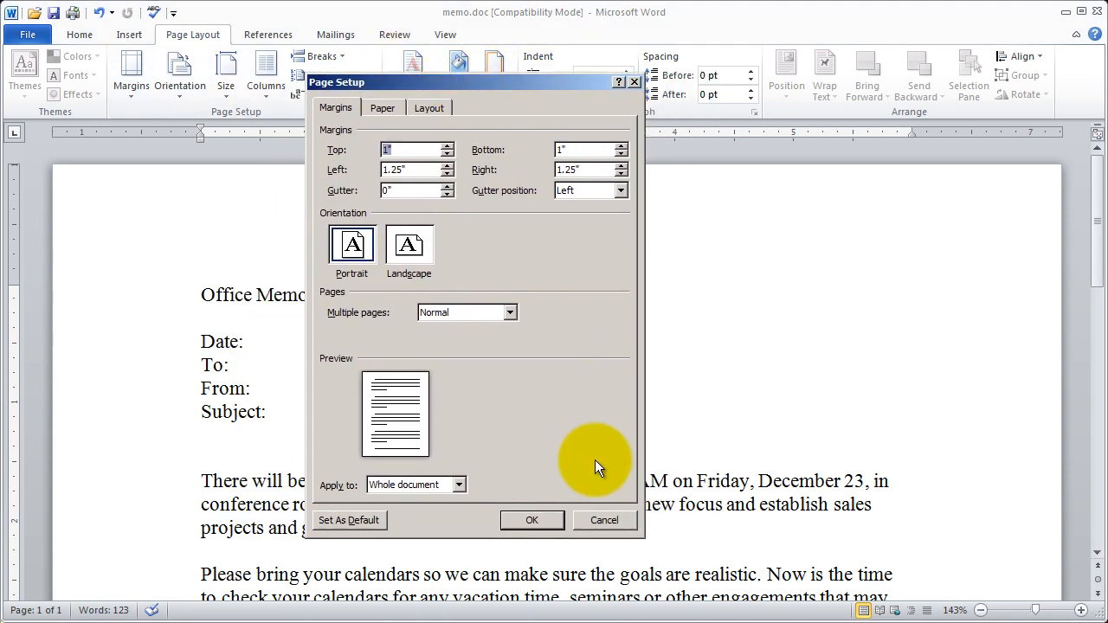
pyautogui.click(605, 520)
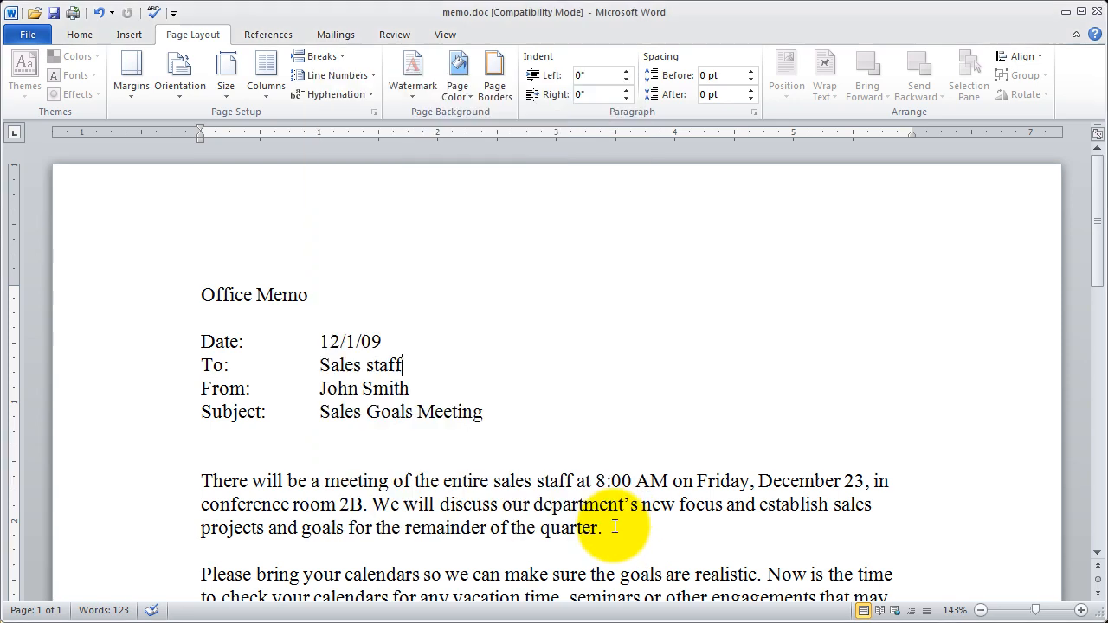
# - Open the ribbon customization options and review the Quick Access Toolbar settings and command categories, keeping Popular Commands as the source
pyautogui.click(73, 35)
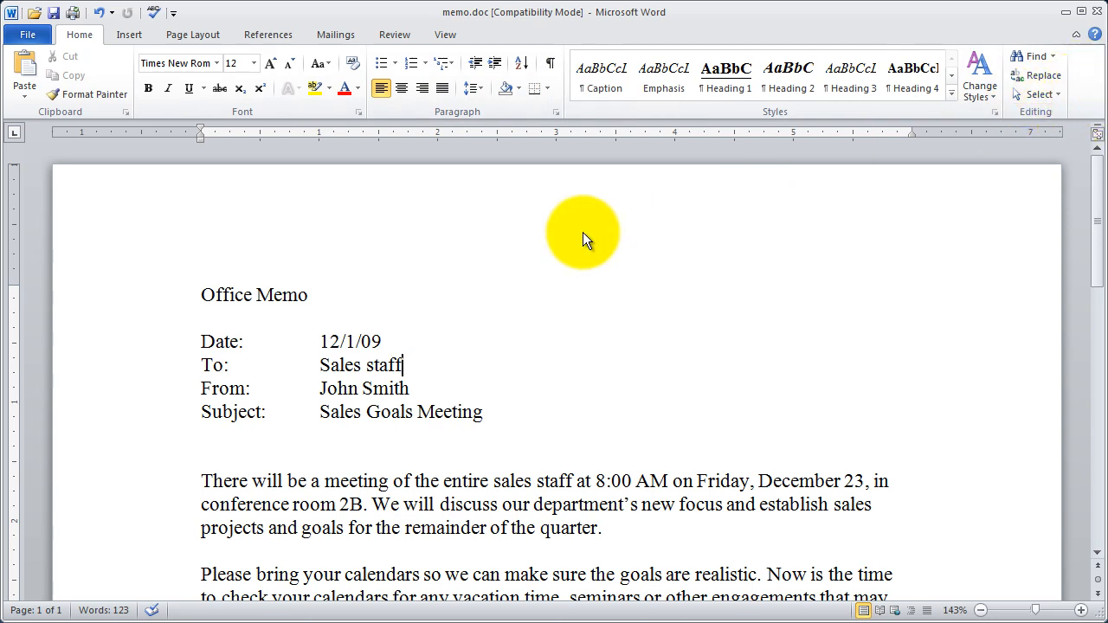
pyautogui.rightClick(84, 33)
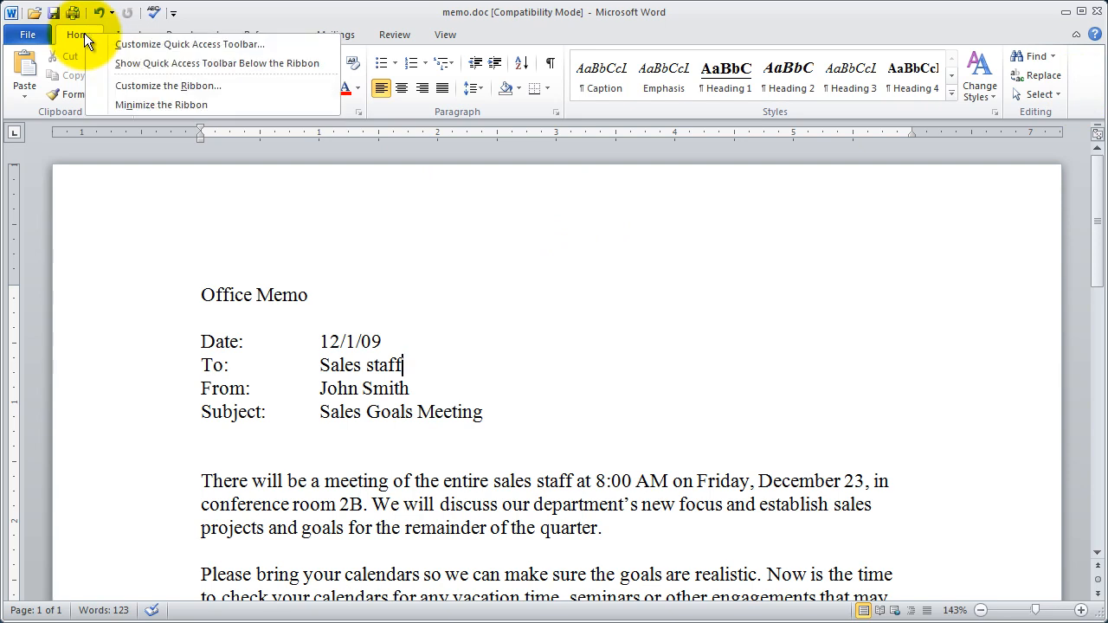
pyautogui.click(195, 88)
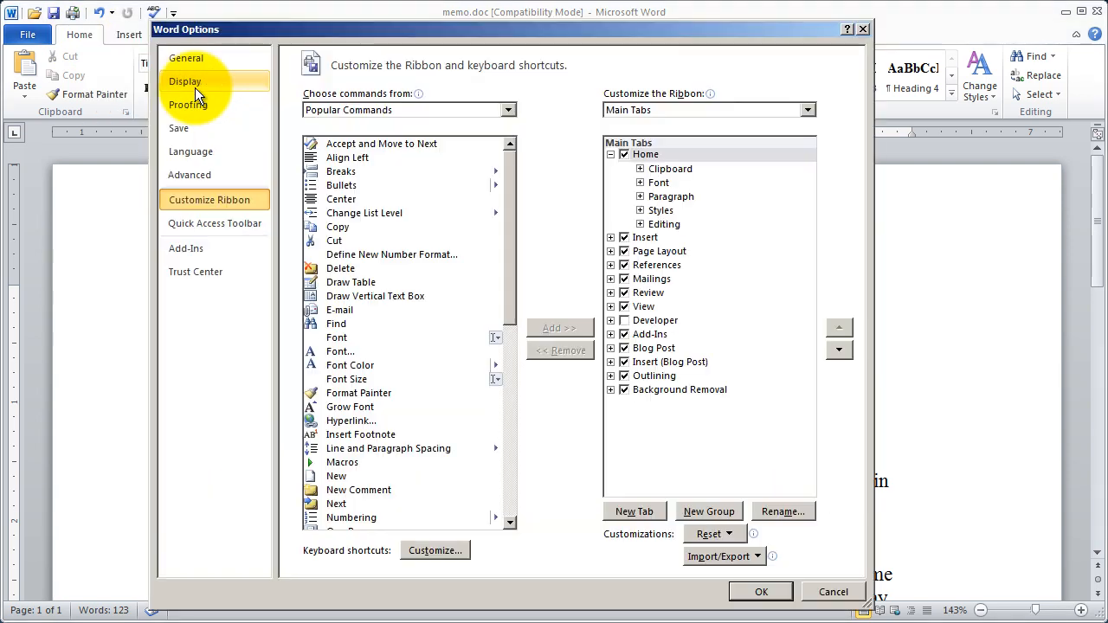
pyautogui.moveTo(310, 28)
pyautogui.mouseDown()
pyautogui.moveTo(356, 26)
pyautogui.moveTo(283, 29)
pyautogui.moveTo(326, 34)
pyautogui.mouseUp()
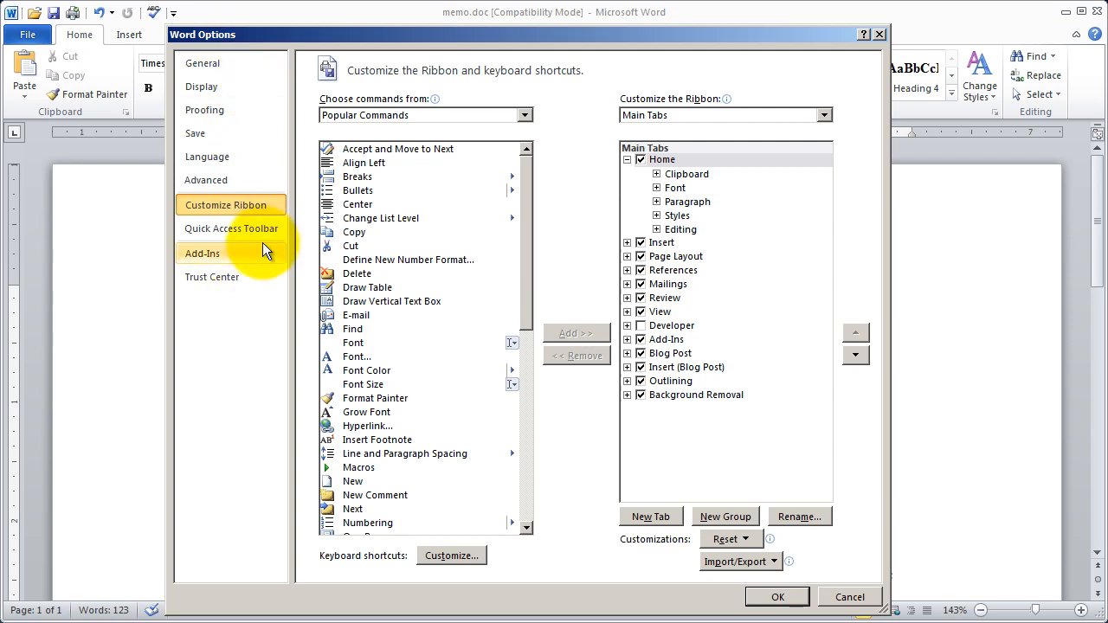
pyautogui.click(243, 229)
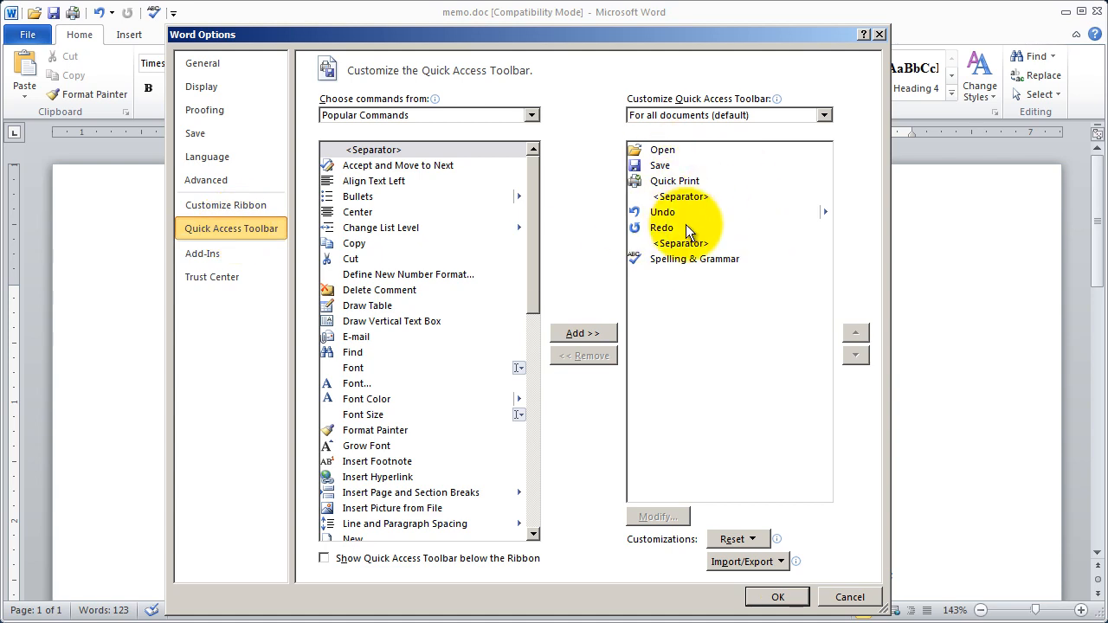
pyautogui.click(218, 207)
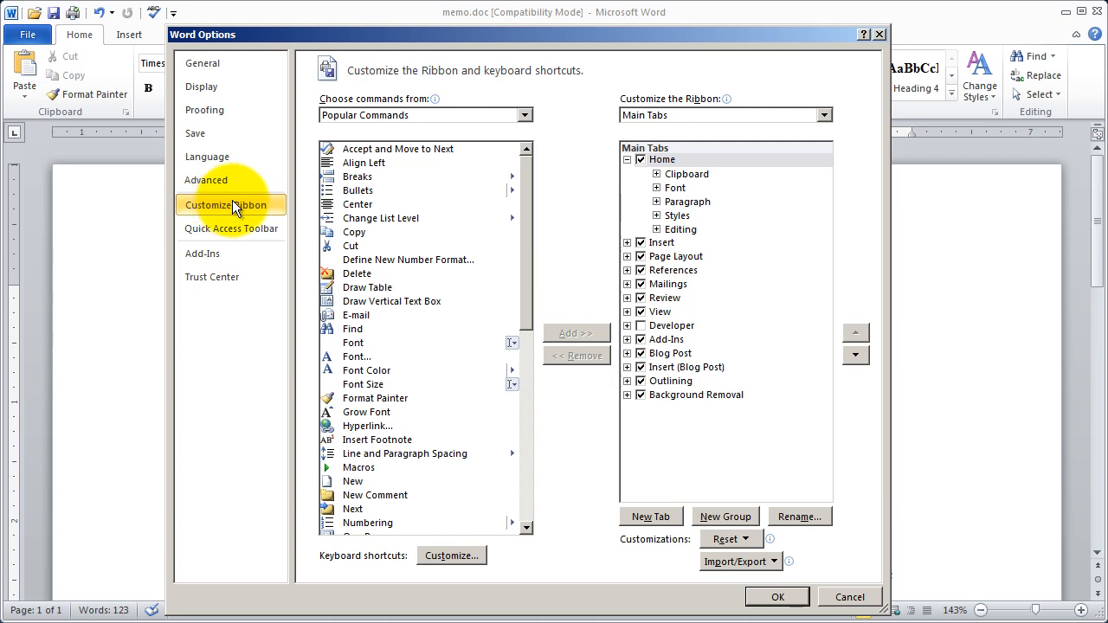
pyautogui.click(375, 119)
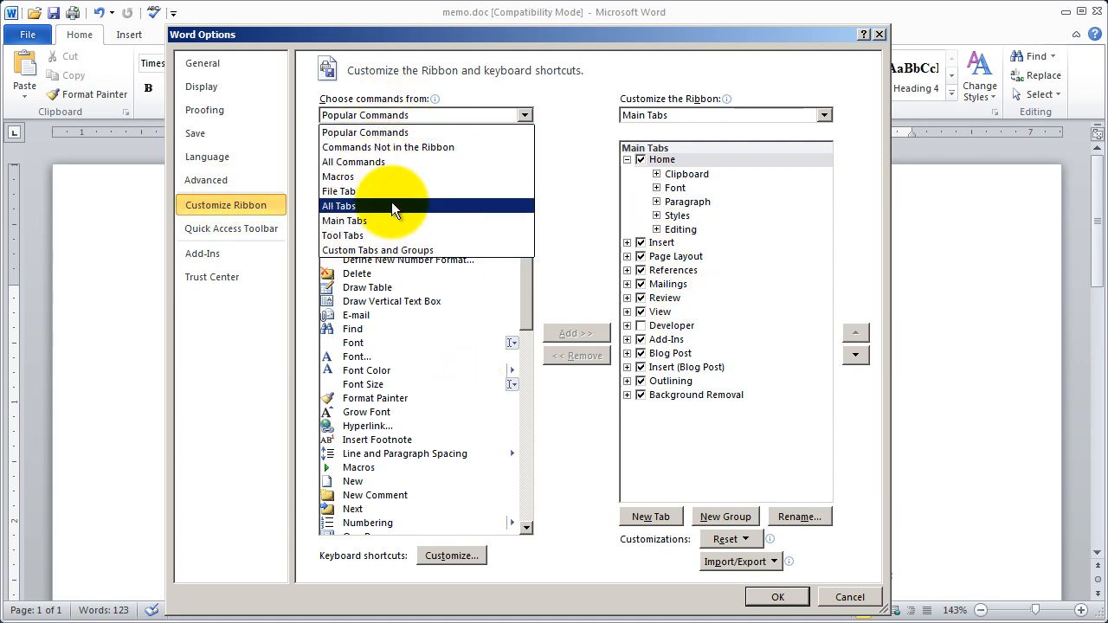
pyautogui.click(450, 132)
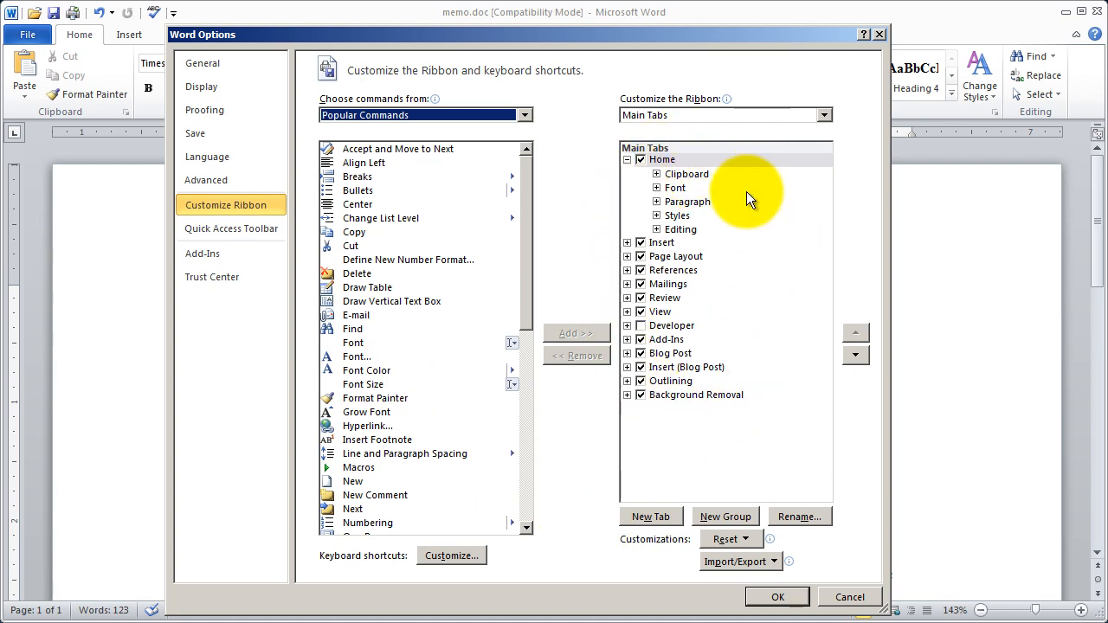
# - Enable the Developer tab in the list of main ribbon tabs and apply the change
pyautogui.click(627, 160)
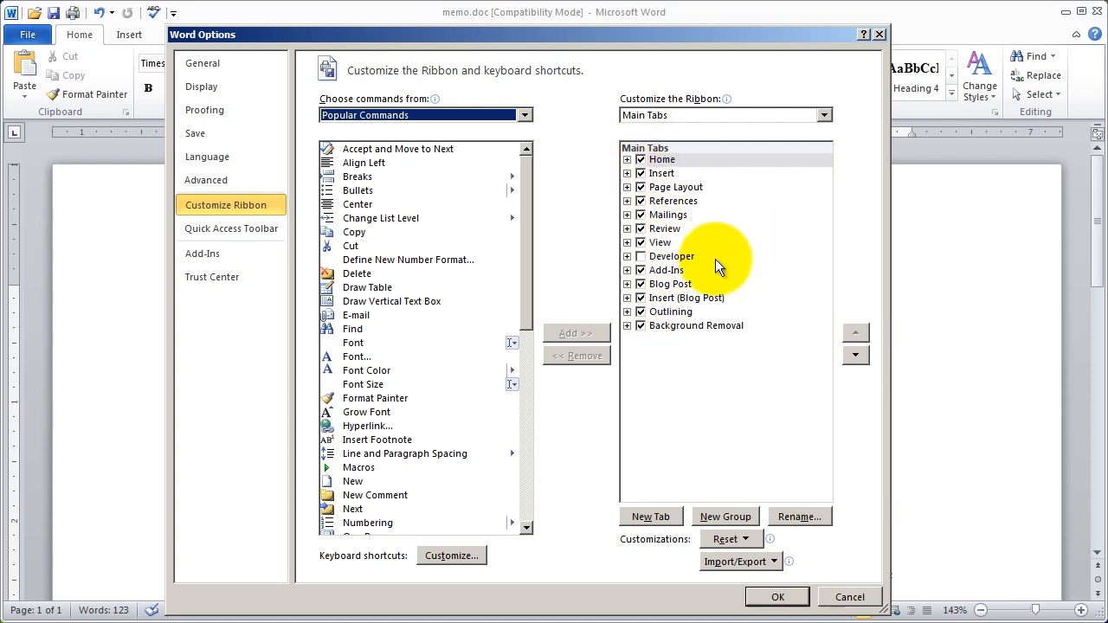
pyautogui.moveTo(671, 34); pyautogui.dragTo(658, 77)
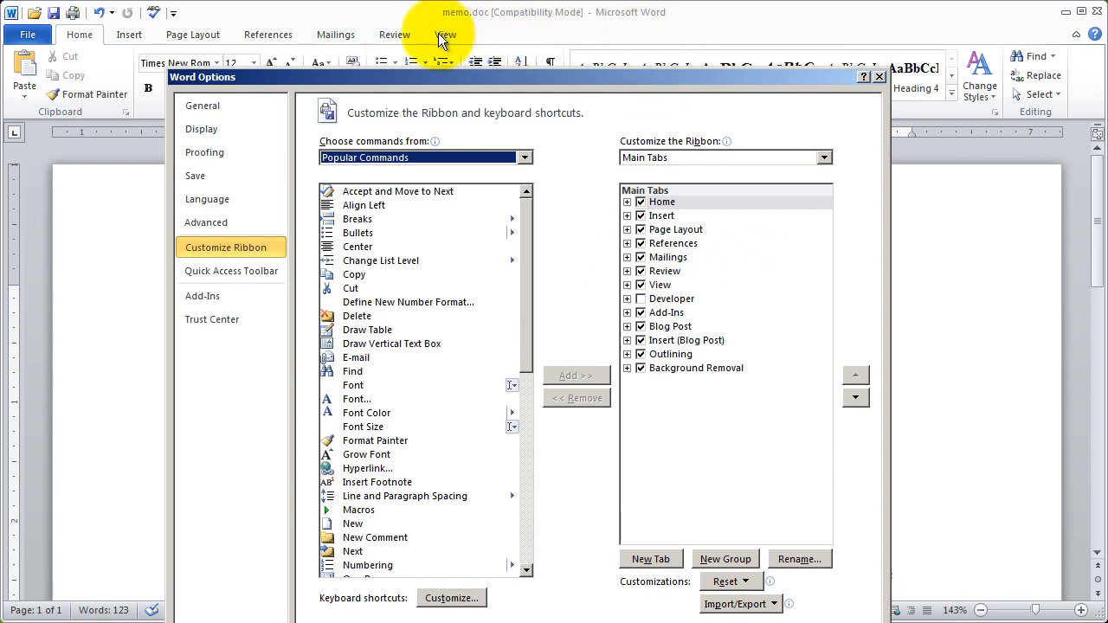
pyautogui.click(641, 299)
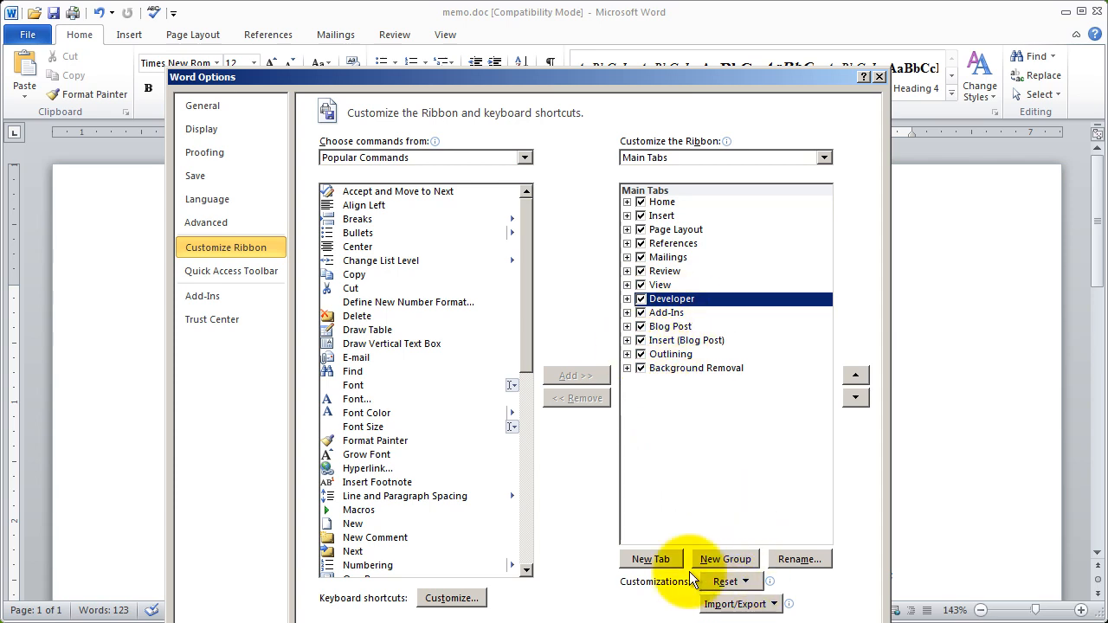
pyautogui.moveTo(576, 81); pyautogui.dragTo(581, 34)
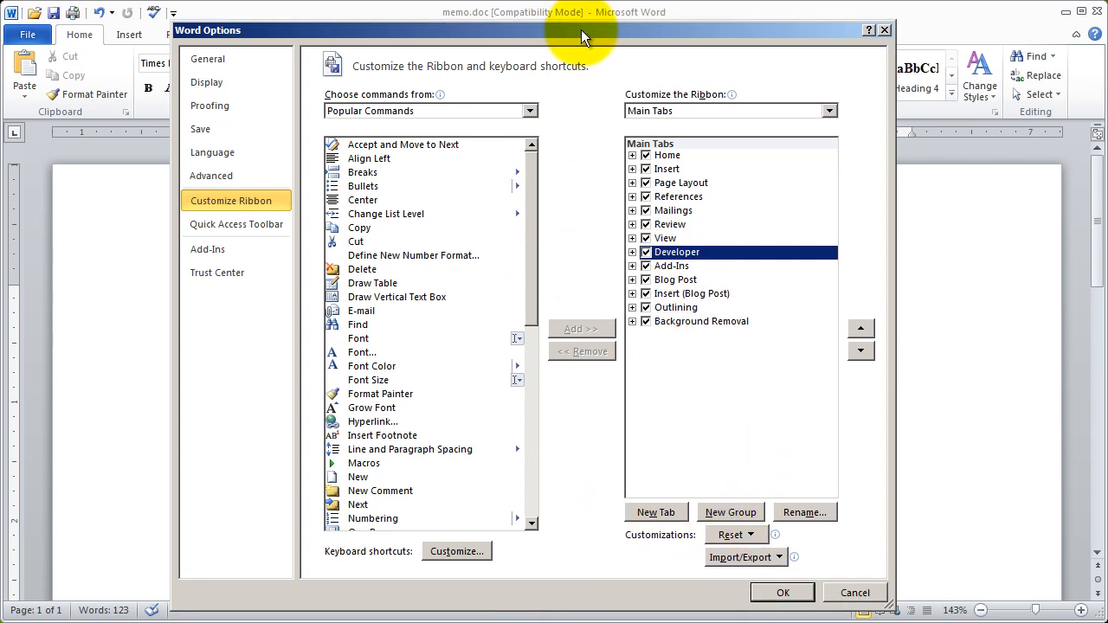
pyautogui.click(785, 594)
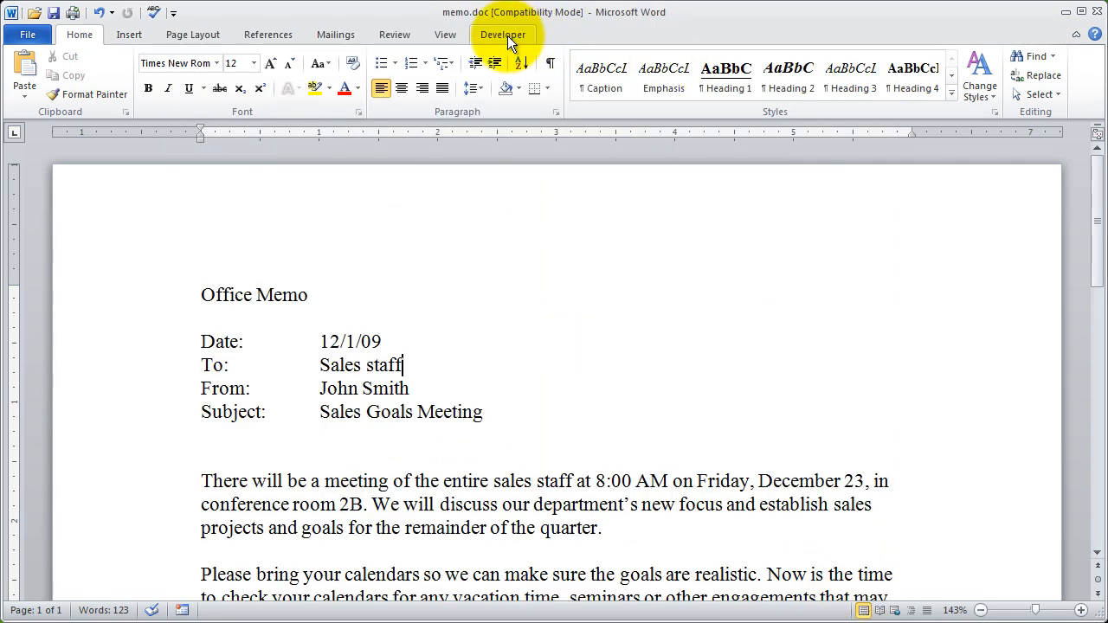
# - Reopen the ribbon customization options and examine the groups contained in the Insert tab, leaving the tab list collapsed
pyautogui.rightClick(254, 31)
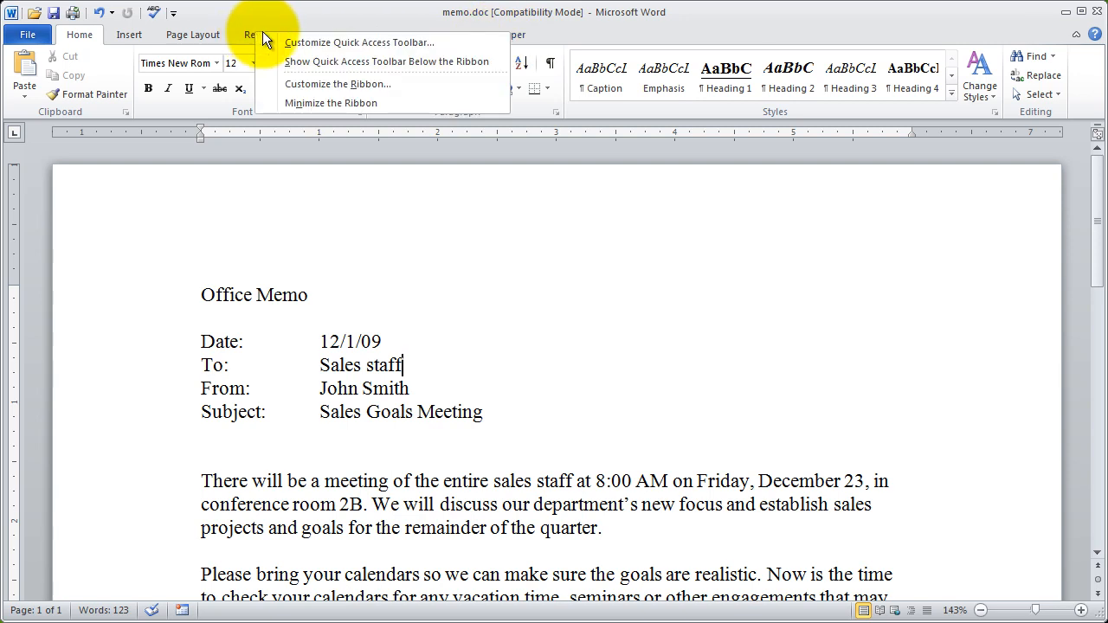
pyautogui.click(339, 86)
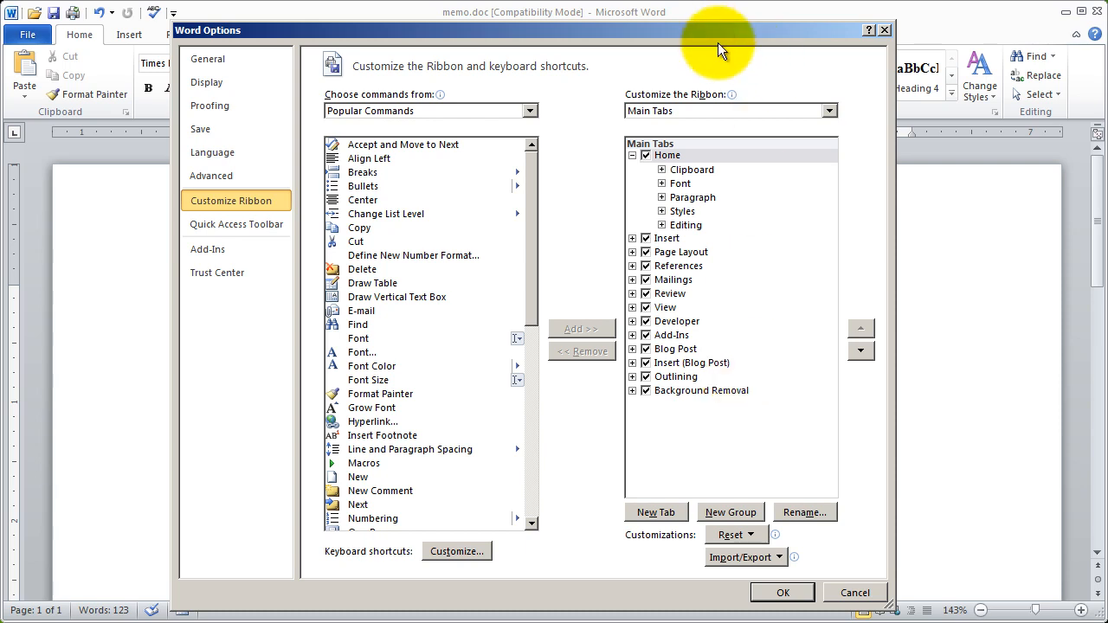
pyautogui.click(632, 155)
pyautogui.click(632, 169)
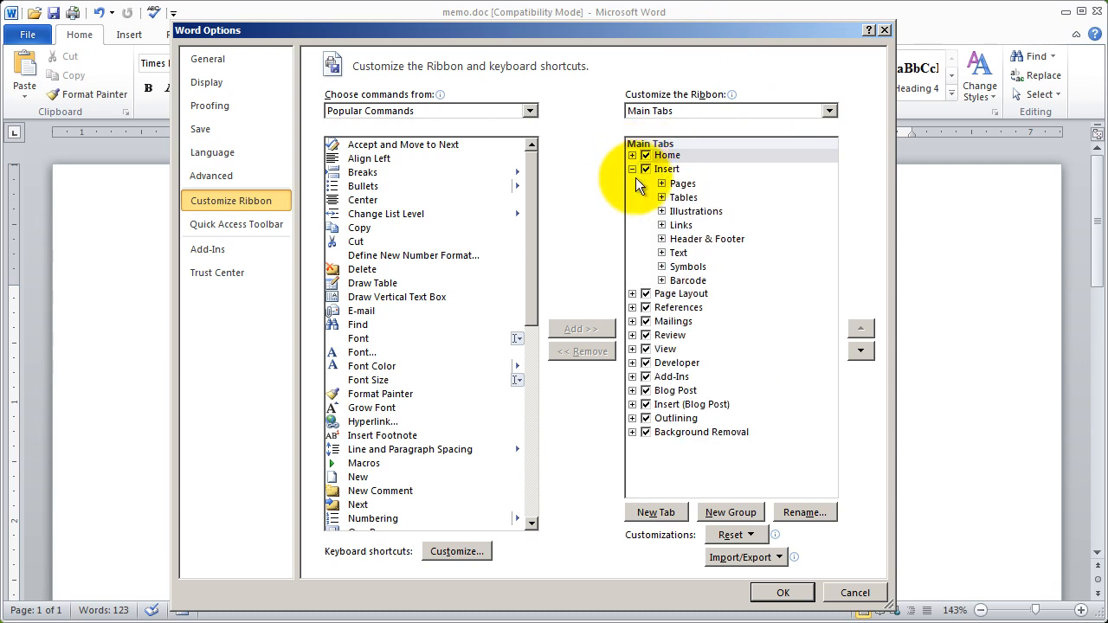
pyautogui.click(632, 169)
pyautogui.click(632, 169)
pyautogui.click(632, 169)
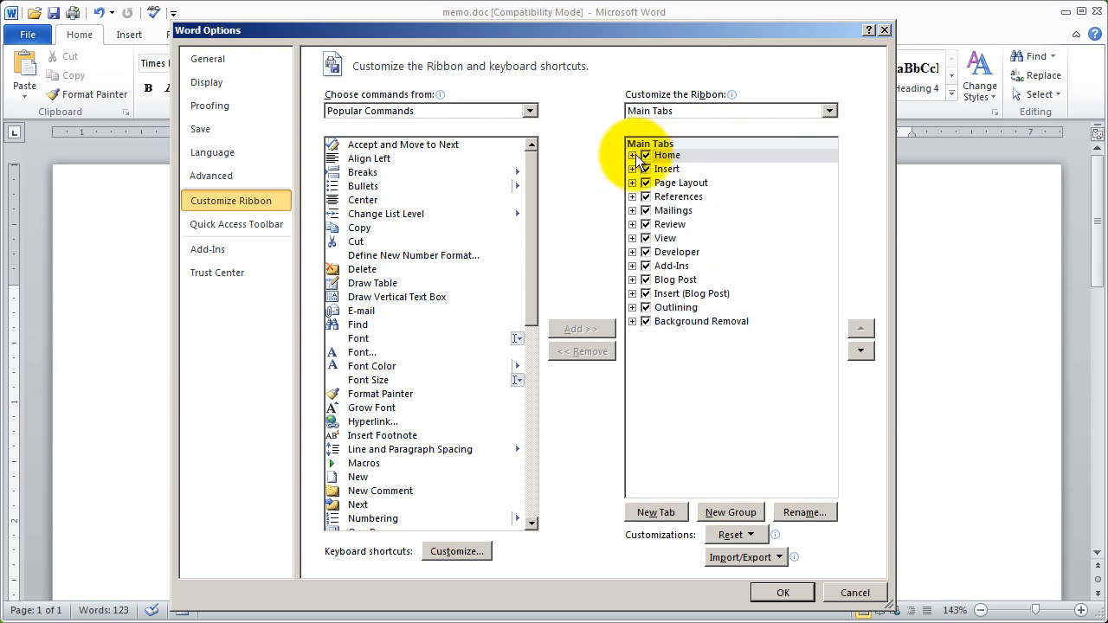
# - Examine the Home tab's groups, expanding the Clipboard group and its Paste command while the ribbon stays in view
pyautogui.click(632, 155)
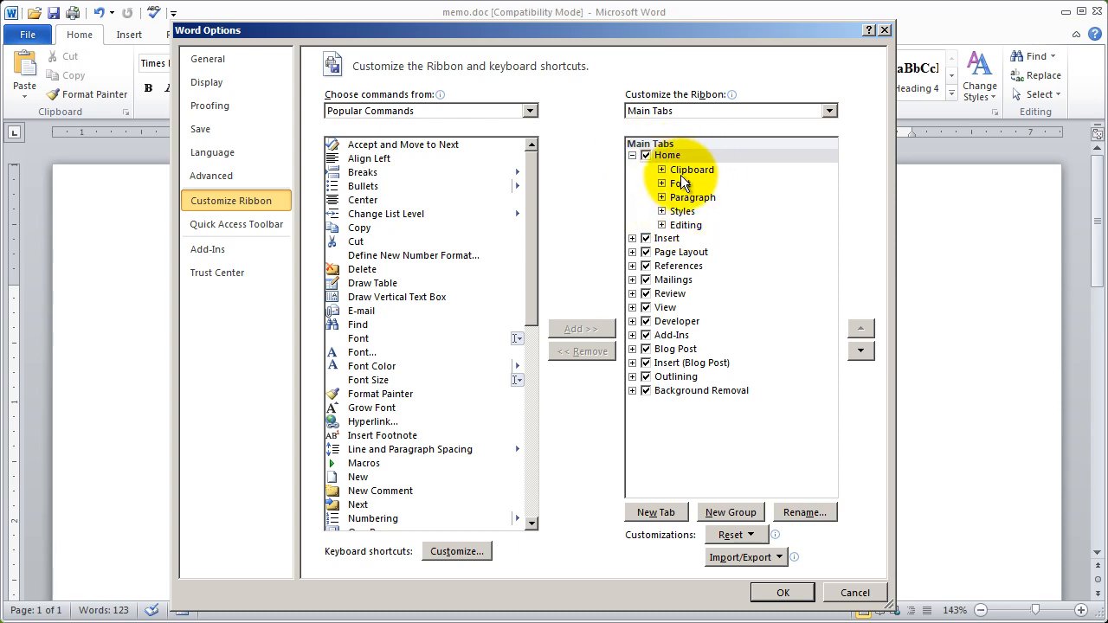
pyautogui.moveTo(541, 29); pyautogui.dragTo(536, 152)
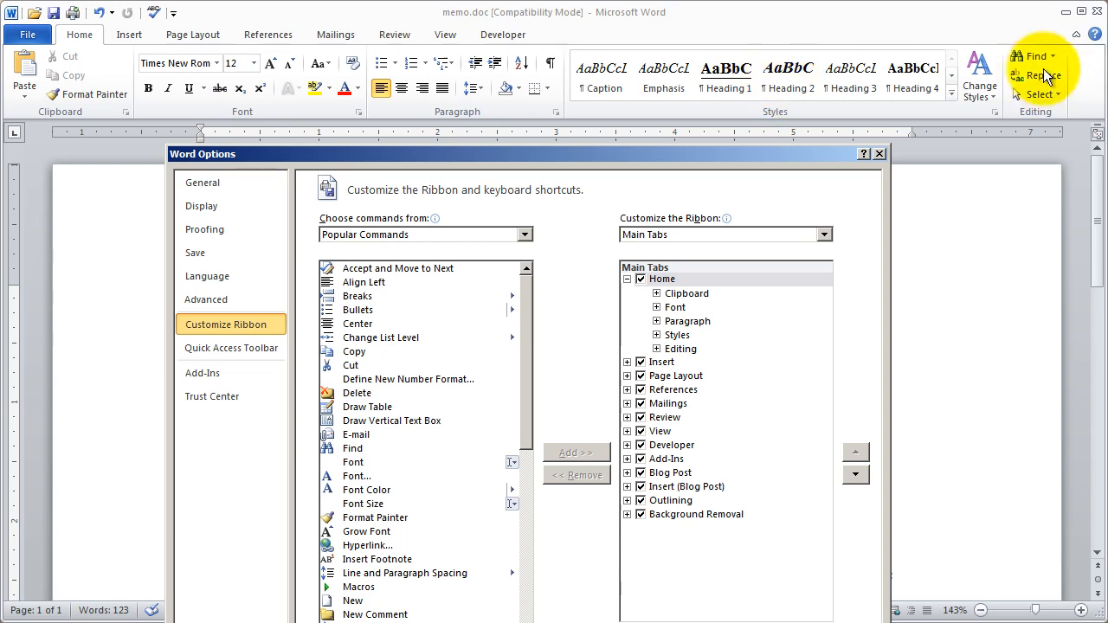
pyautogui.click(656, 294)
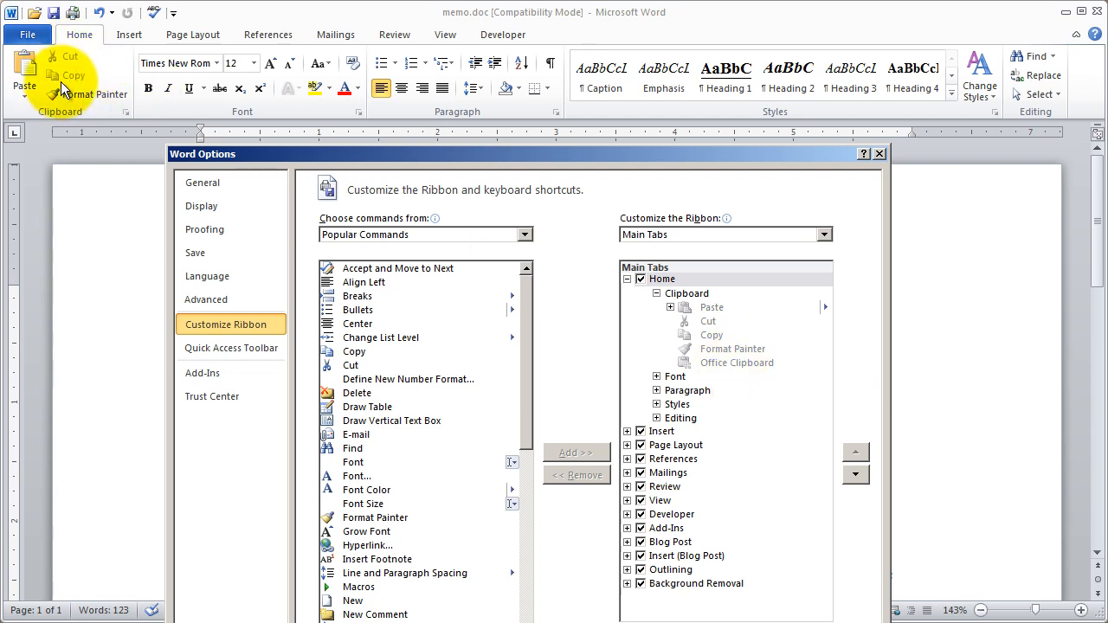
pyautogui.click(723, 309)
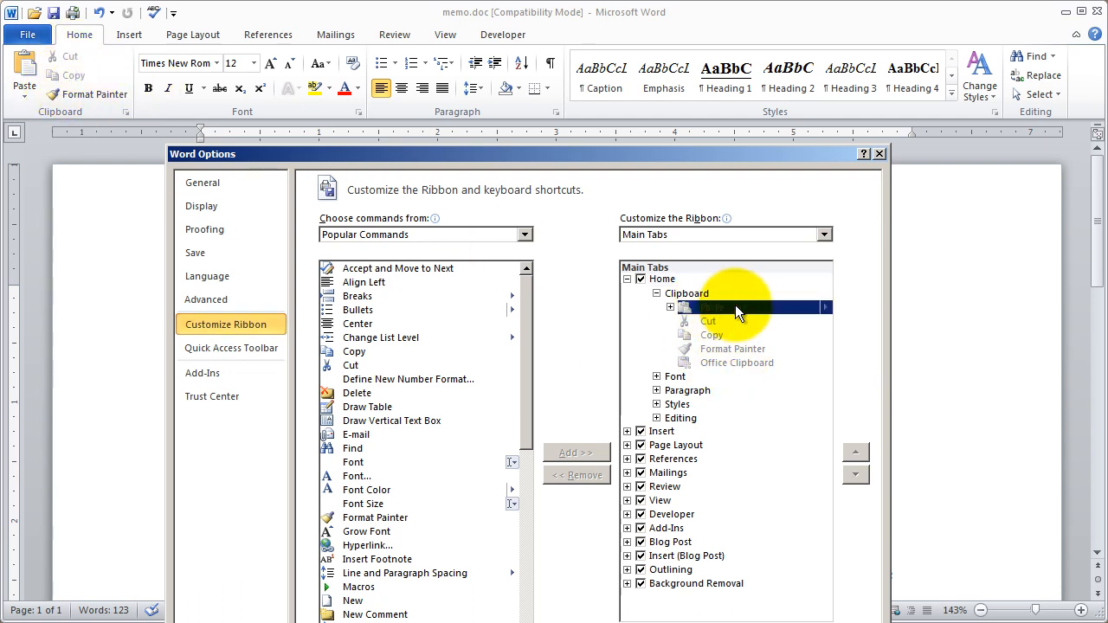
pyautogui.click(671, 307)
pyautogui.click(671, 308)
pyautogui.click(671, 307)
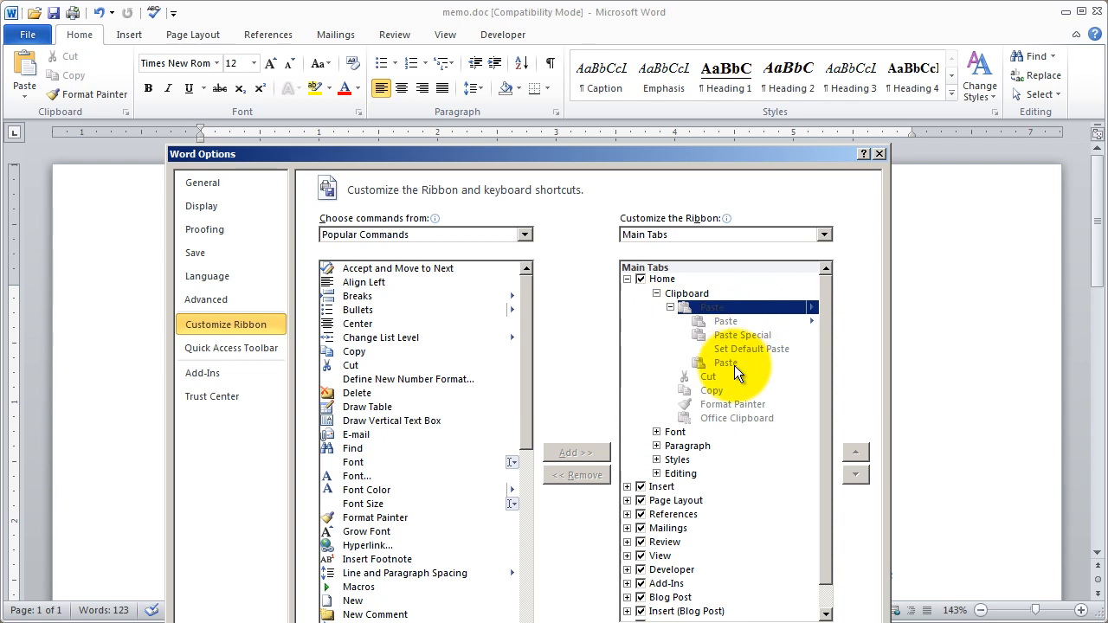
# - Dismiss the Word Options dialog and examine the paste options offered by the ribbon's Paste command
pyautogui.click(23, 92)
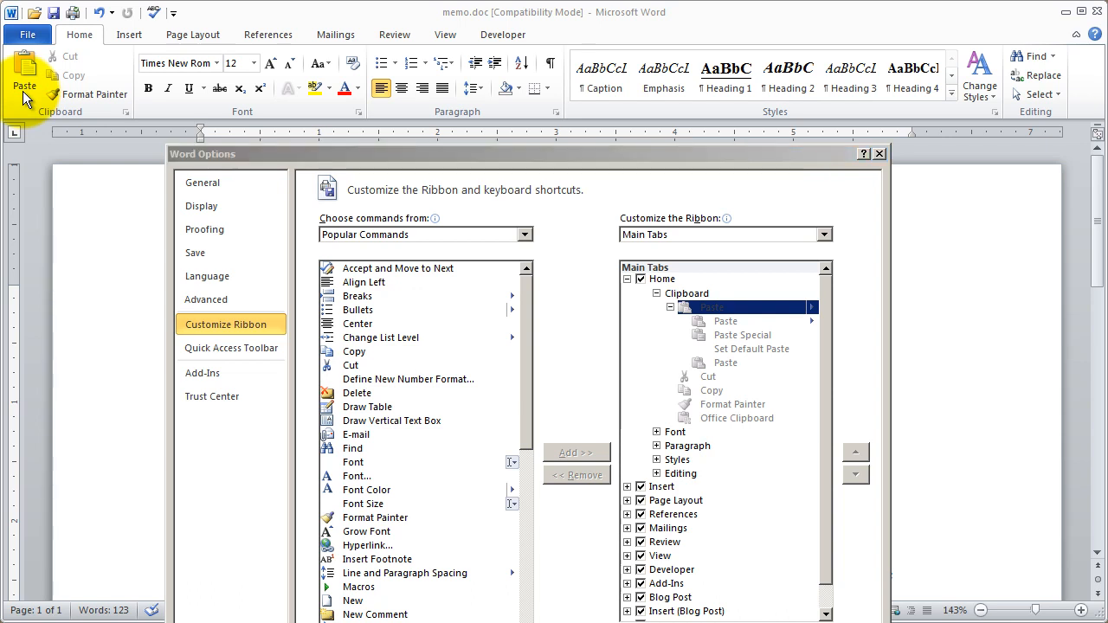
pyautogui.moveTo(832, 153); pyautogui.dragTo(837, 74)
pyautogui.click(887, 74)
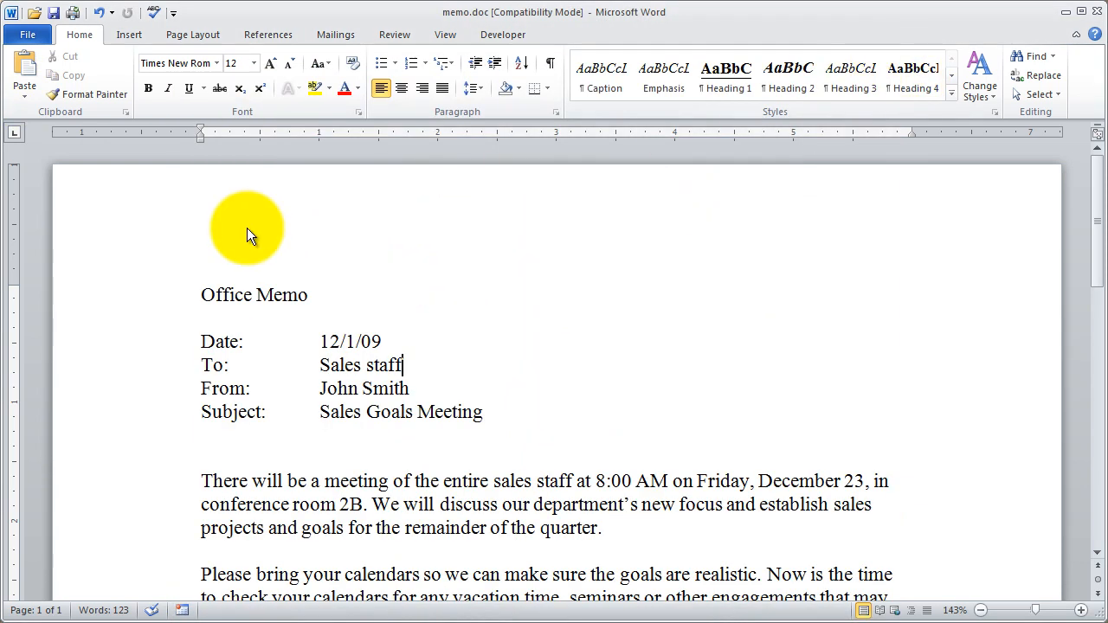
pyautogui.click(27, 96)
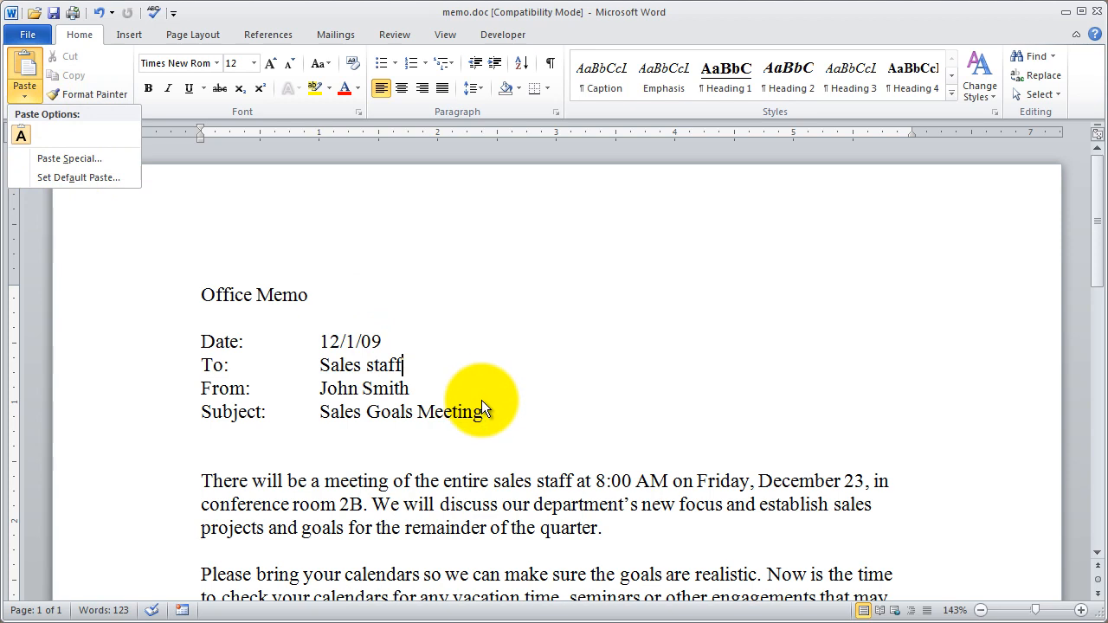
pyautogui.click(506, 385)
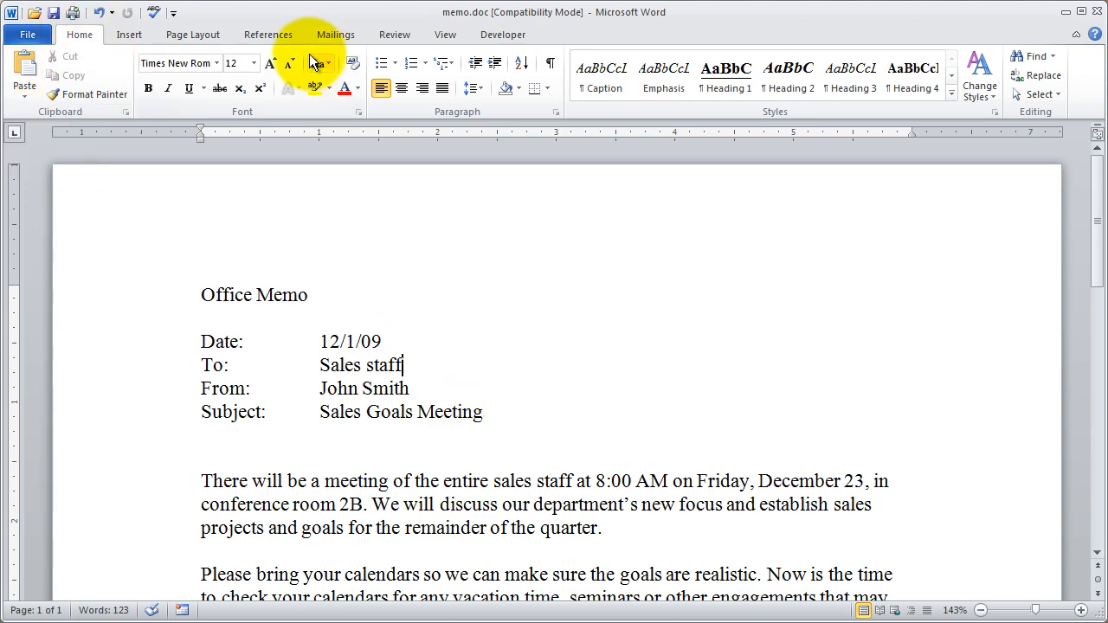
# - Reopen the ribbon customization options and collapse the Home tab's groups in the main tabs list
pyautogui.rightClick(122, 36)
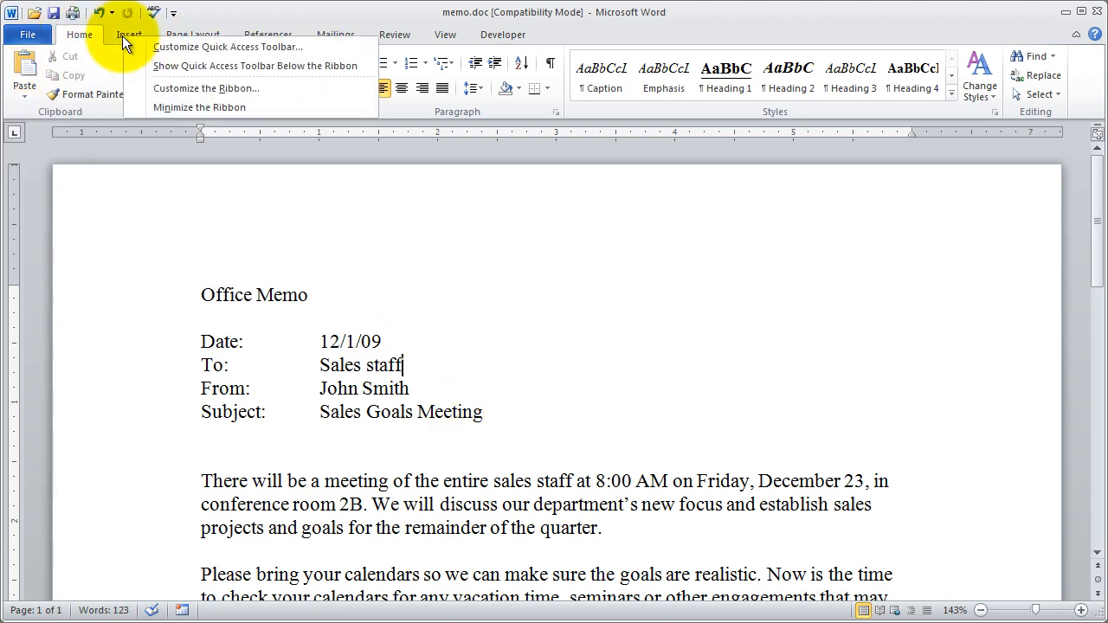
pyautogui.click(217, 88)
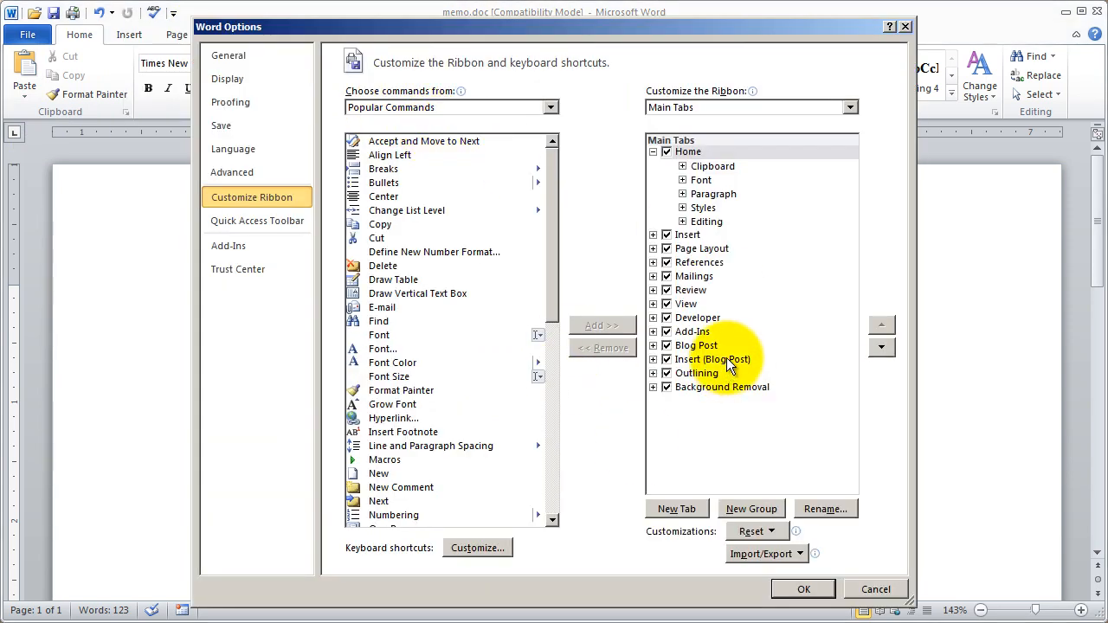
pyautogui.click(652, 152)
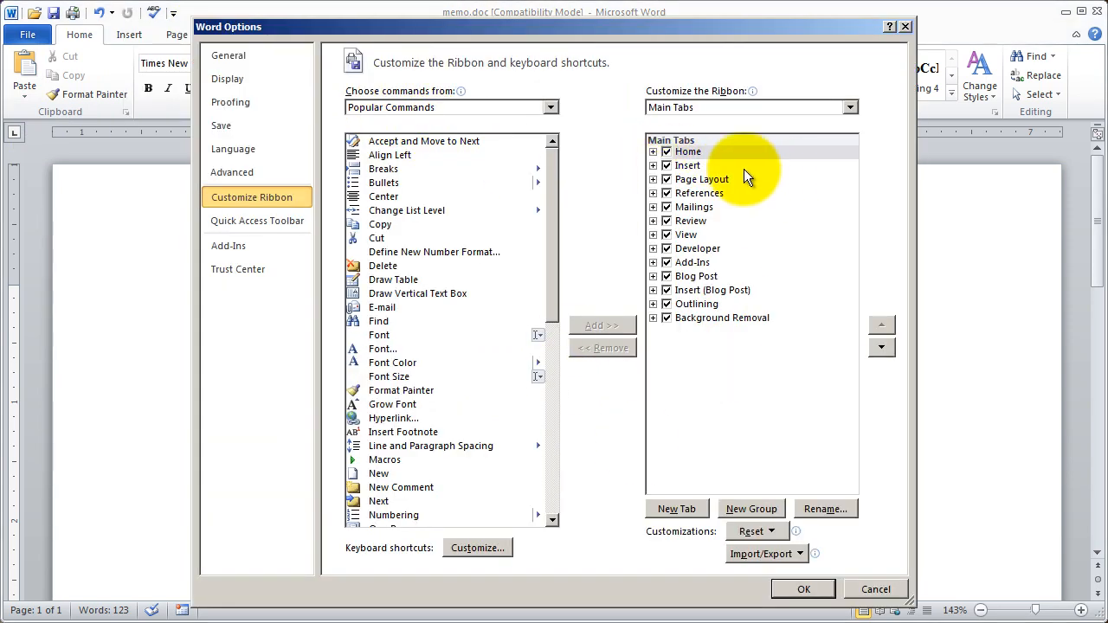
pyautogui.click(653, 152)
pyautogui.click(653, 151)
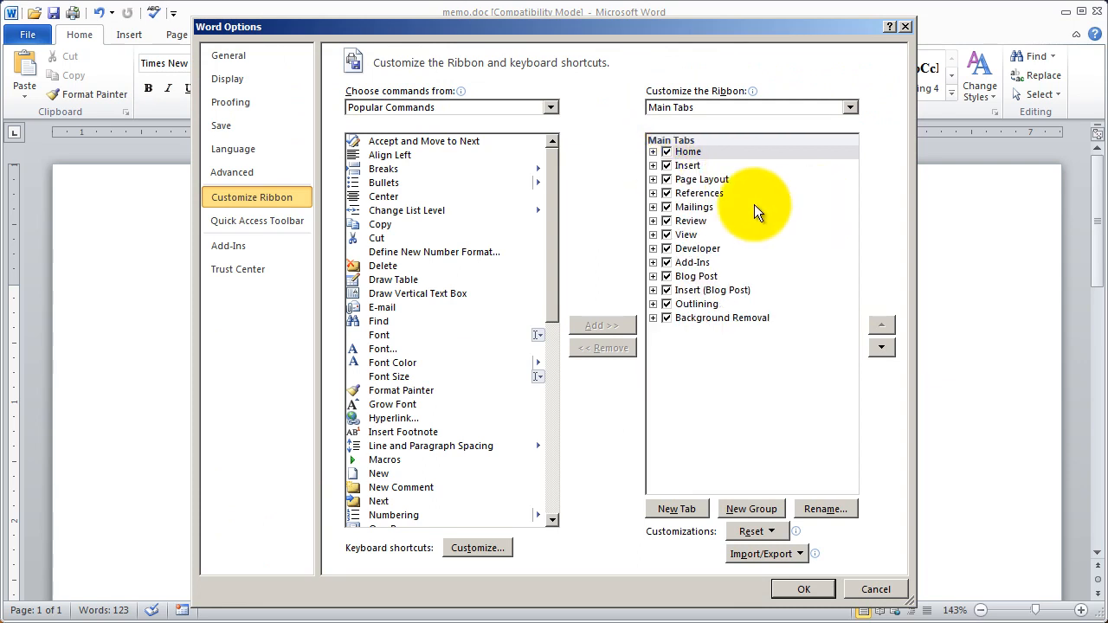
# - Examine the Page Layout tab's Page Setup group, including the Margins and Text Direction subcommands, leaving the tab collapsed
pyautogui.click(653, 179)
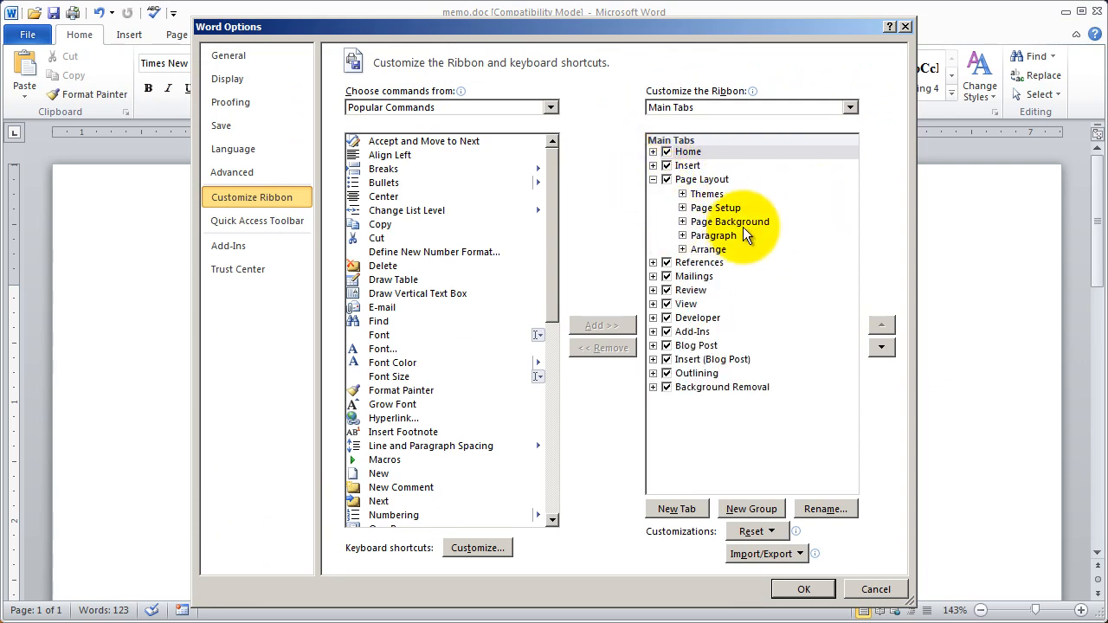
pyautogui.click(682, 207)
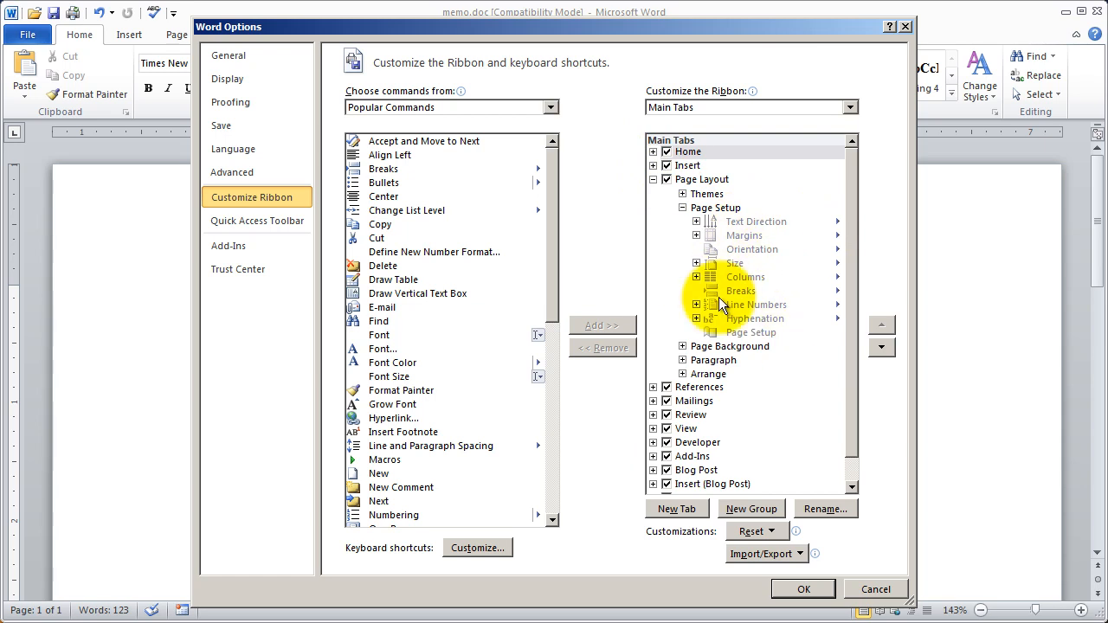
pyautogui.click(697, 235)
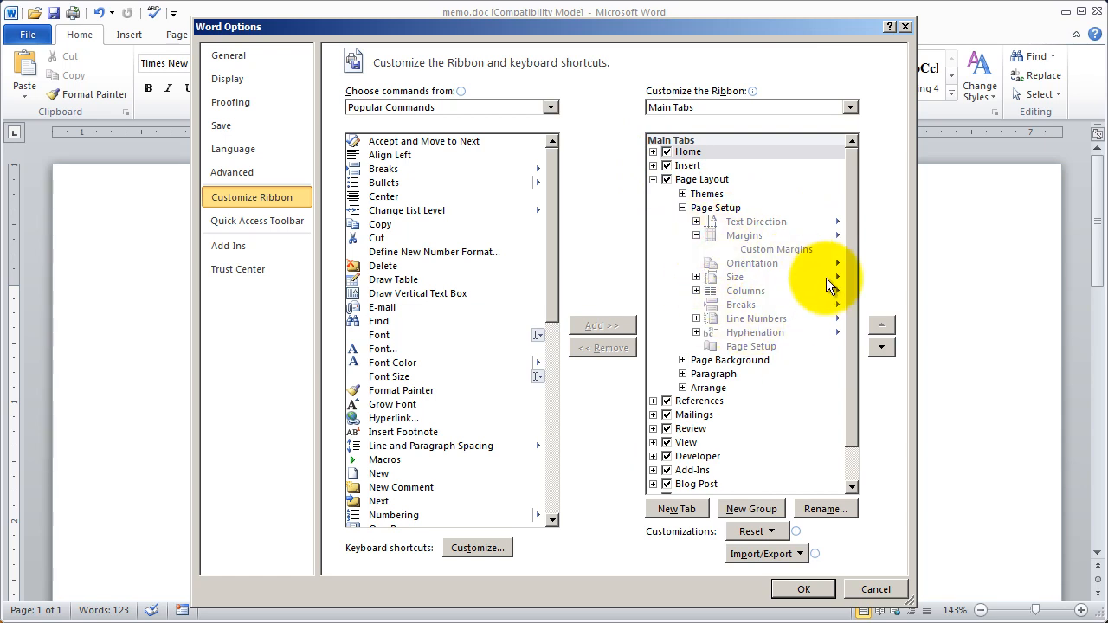
pyautogui.click(697, 235)
pyautogui.click(697, 222)
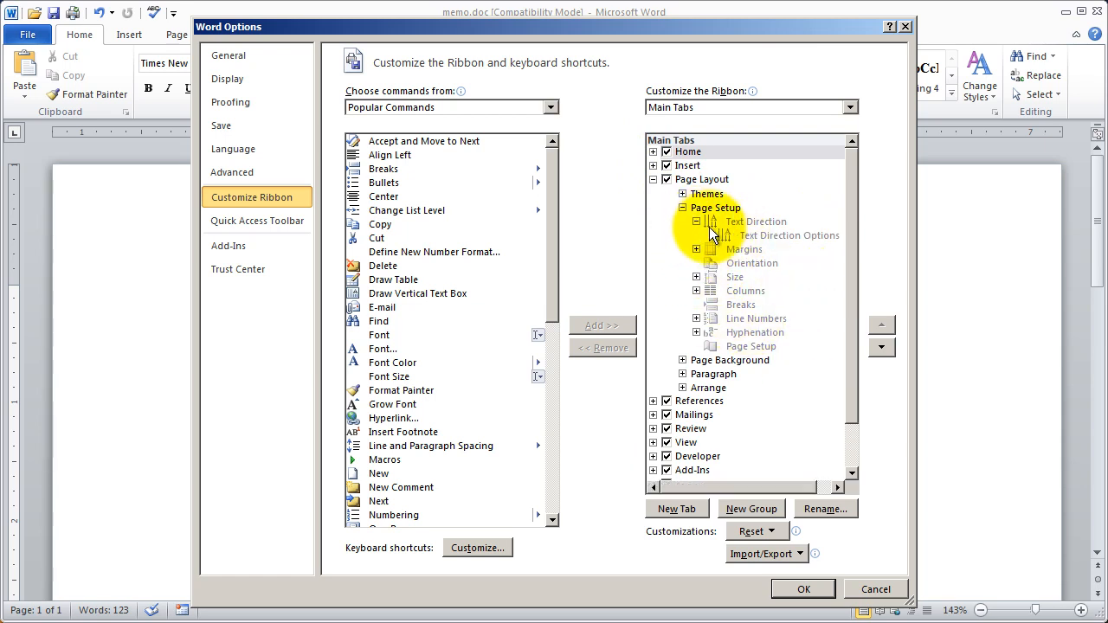
pyautogui.click(698, 222)
pyautogui.click(682, 208)
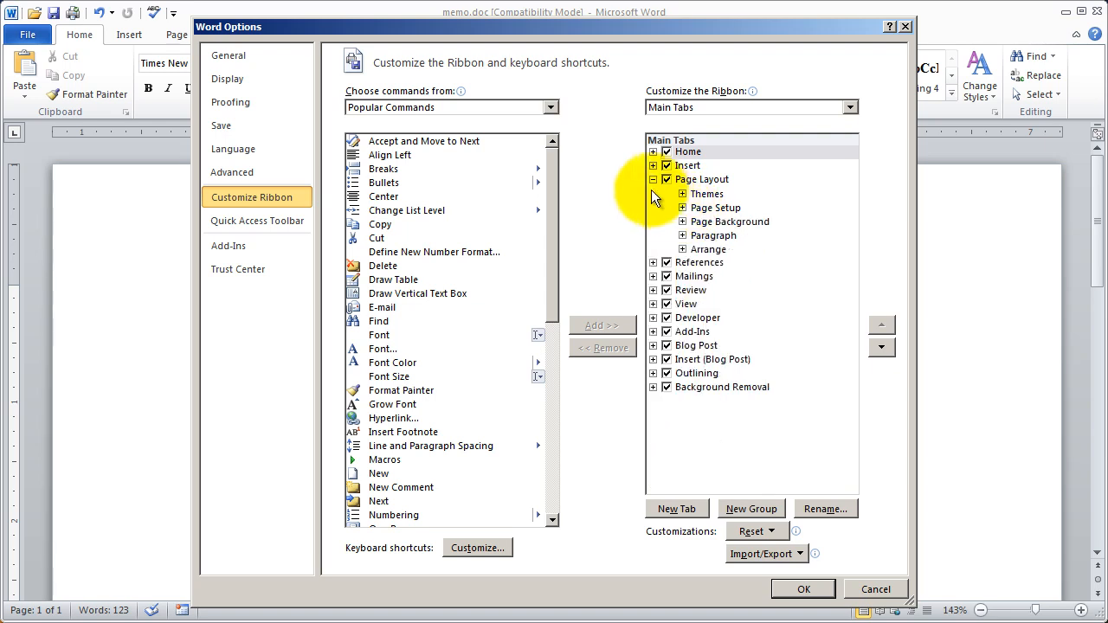
pyautogui.click(652, 179)
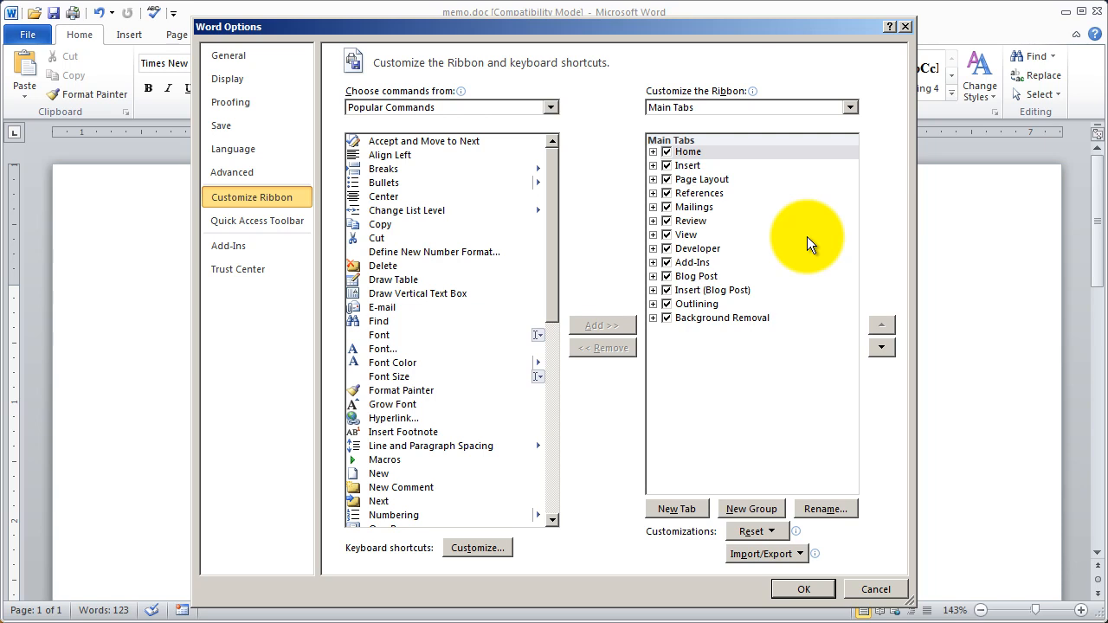
# - Add a new custom group to the View tab and rename it with the owner's first name in possessive form followed by "Items"
pyautogui.click(699, 233)
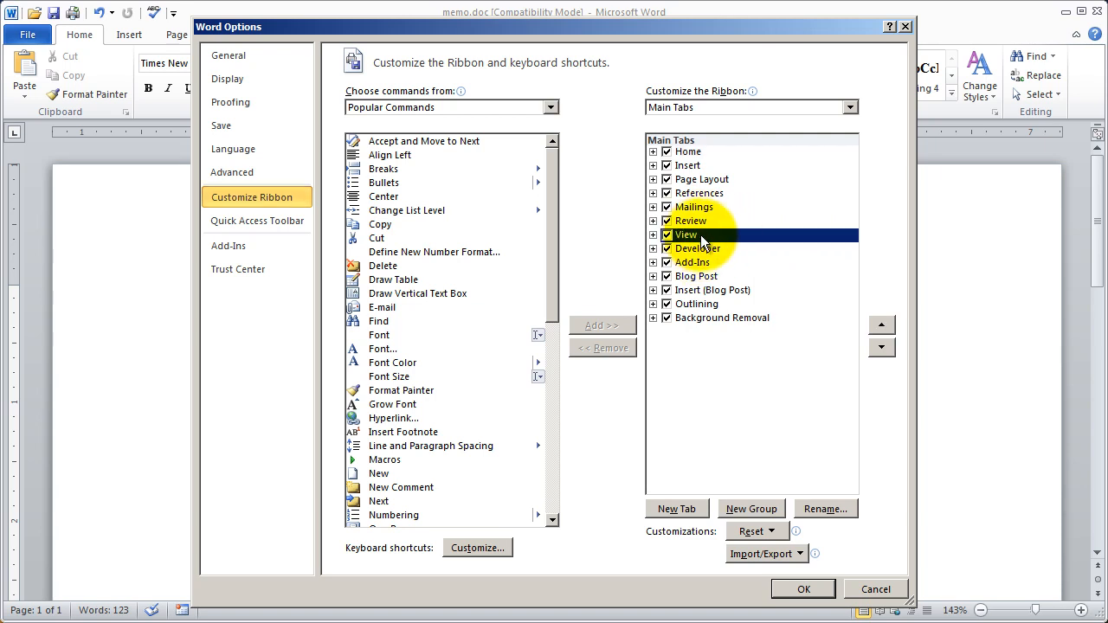
pyautogui.press('alt')
pyautogui.click(753, 509)
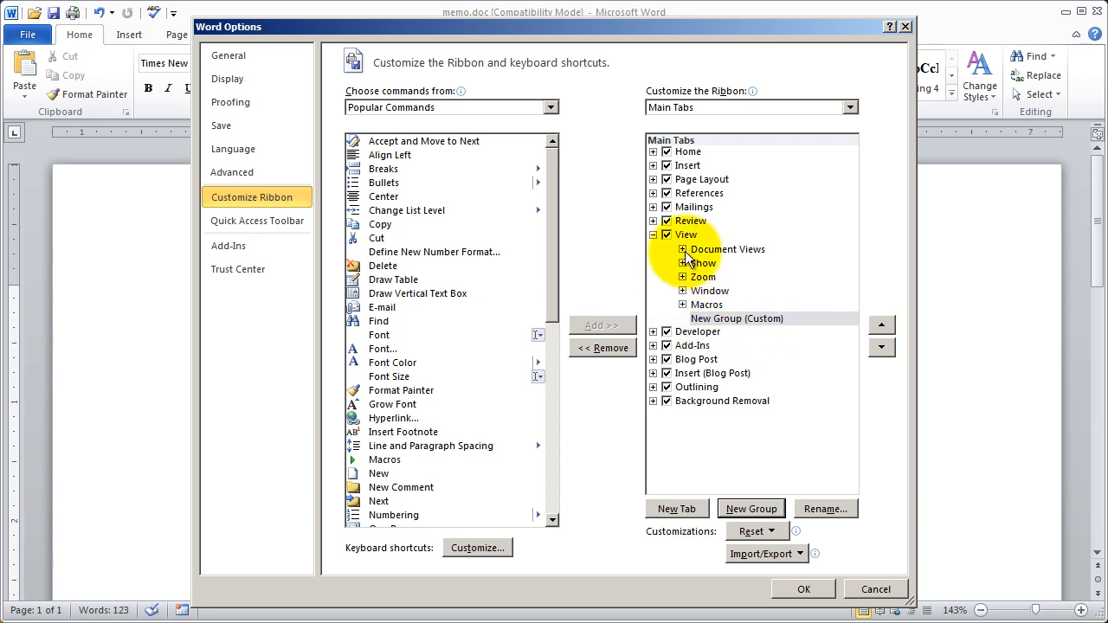
pyautogui.click(701, 320)
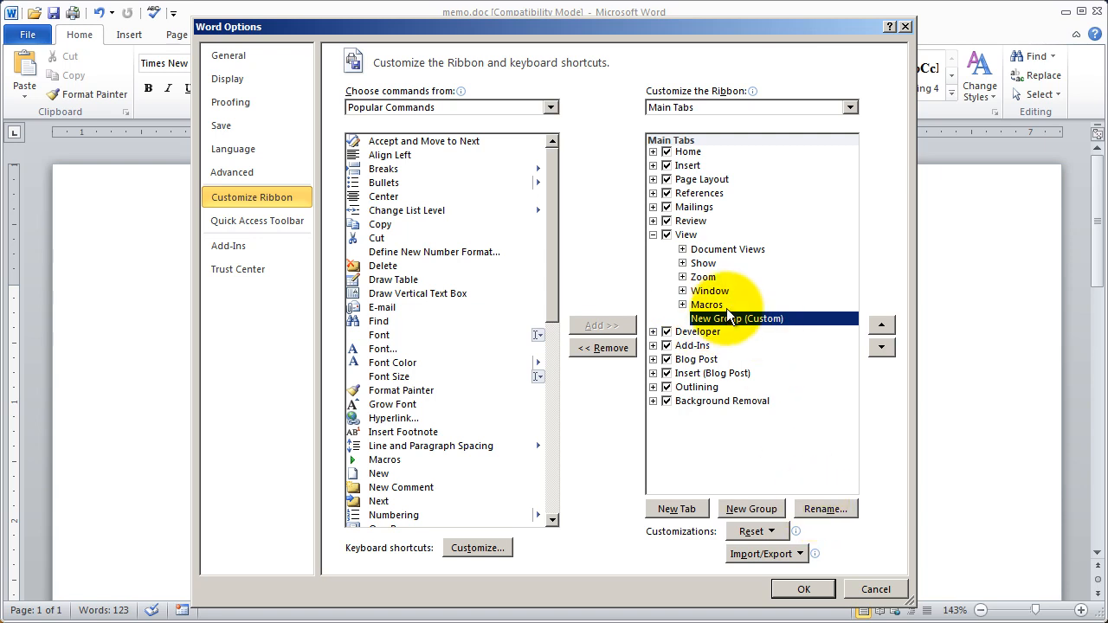
pyautogui.click(823, 511)
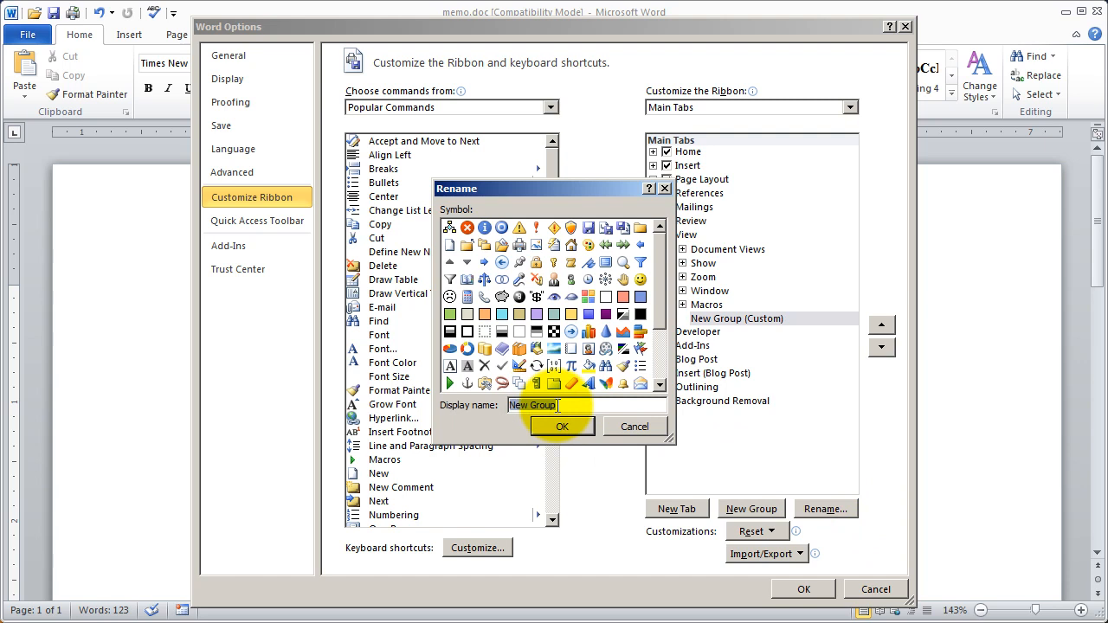
pyautogui.write("Timothy's Items")
pyautogui.click(574, 429)
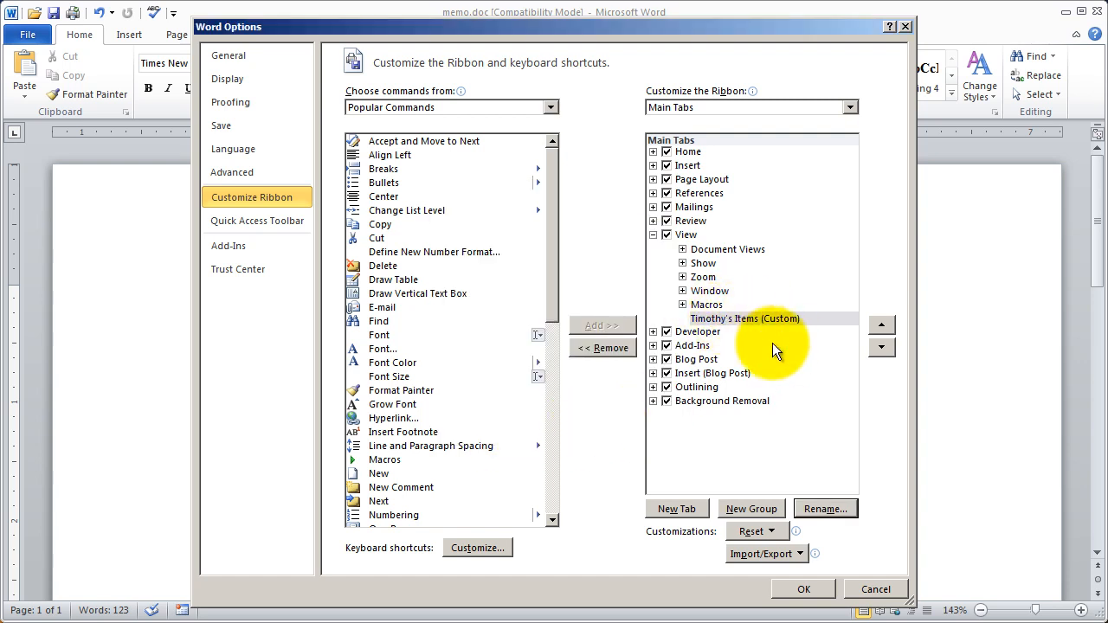
# - Add the Copy, Cut and Delete popular commands to the View tab's custom group
pyautogui.click(768, 278)
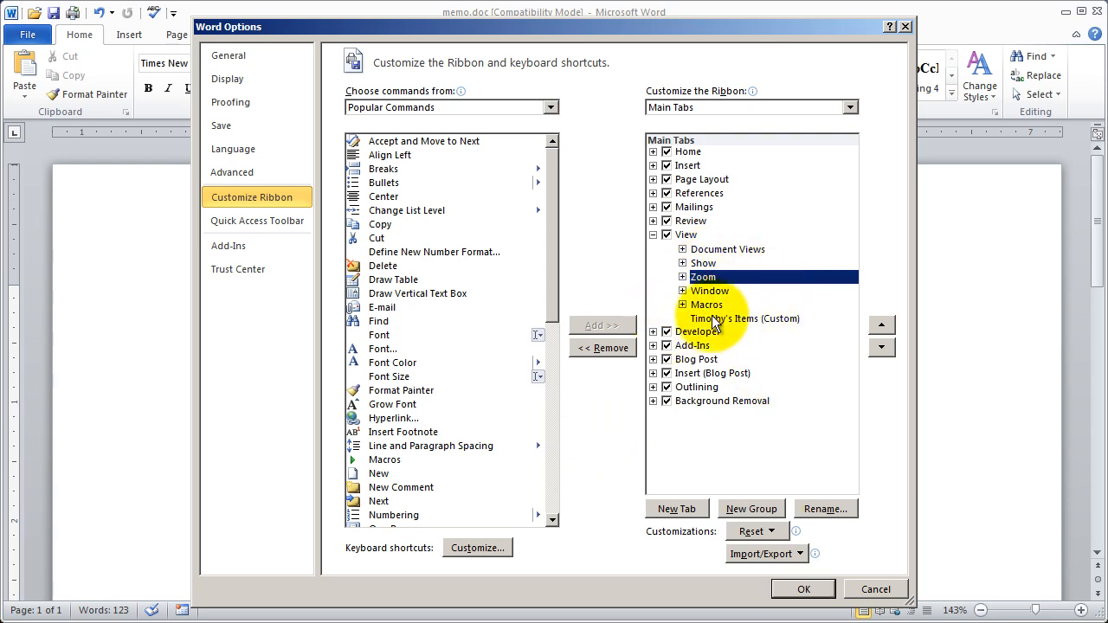
pyautogui.click(762, 319)
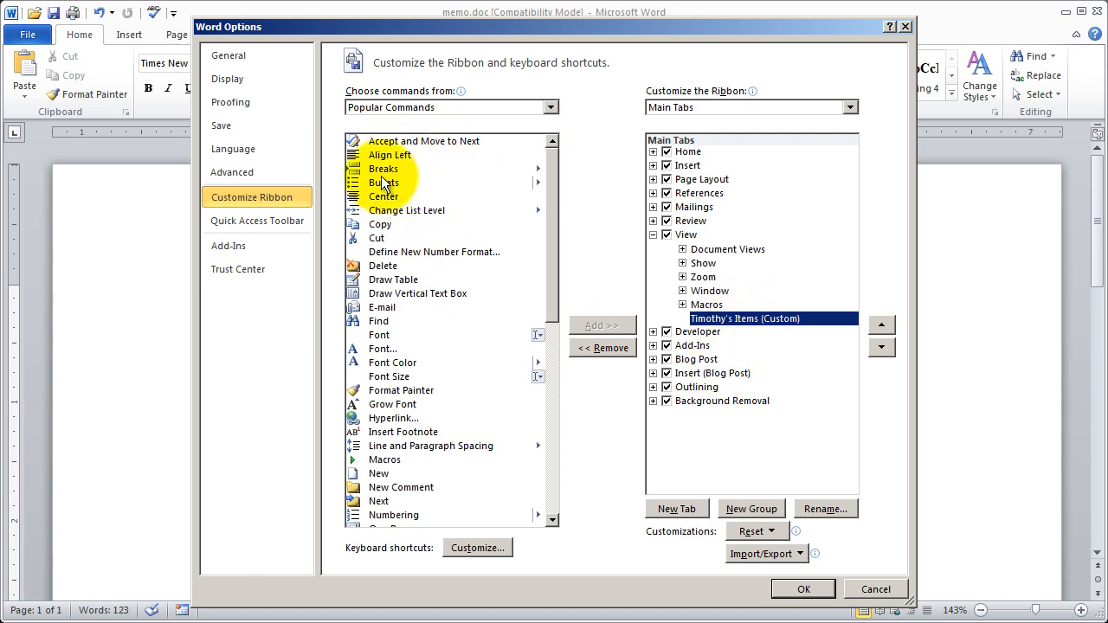
pyautogui.click(390, 225)
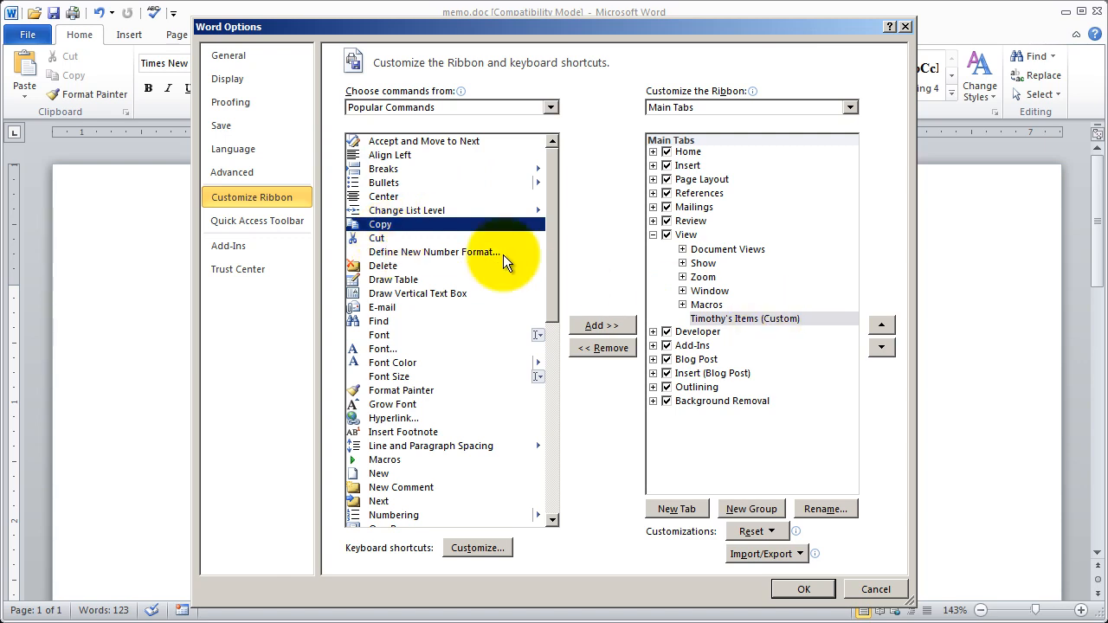
pyautogui.click(612, 326)
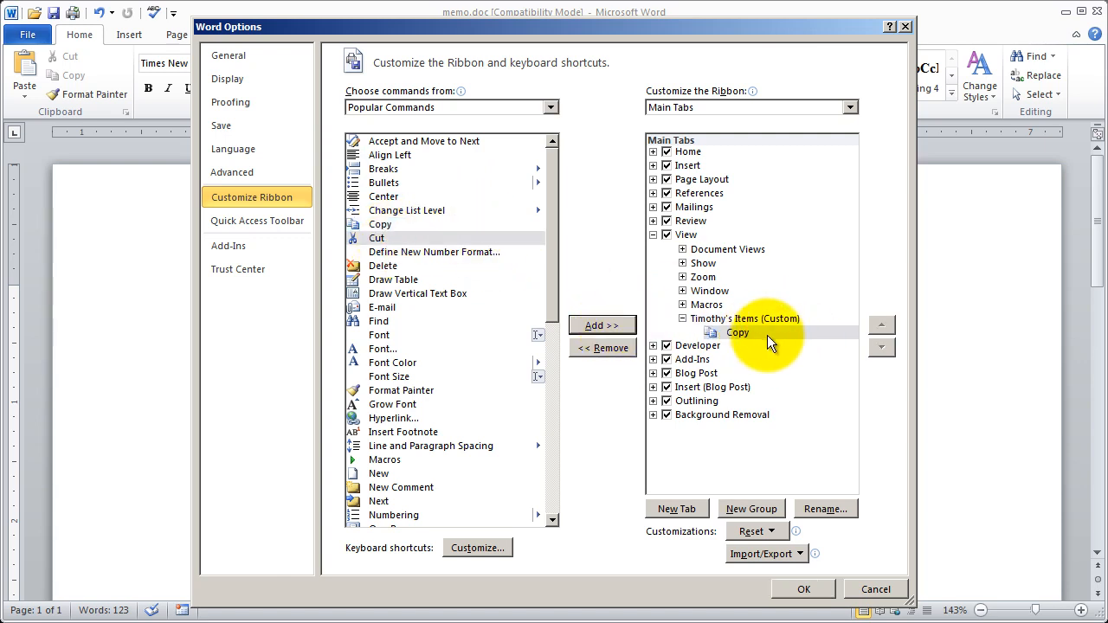
pyautogui.click(392, 238)
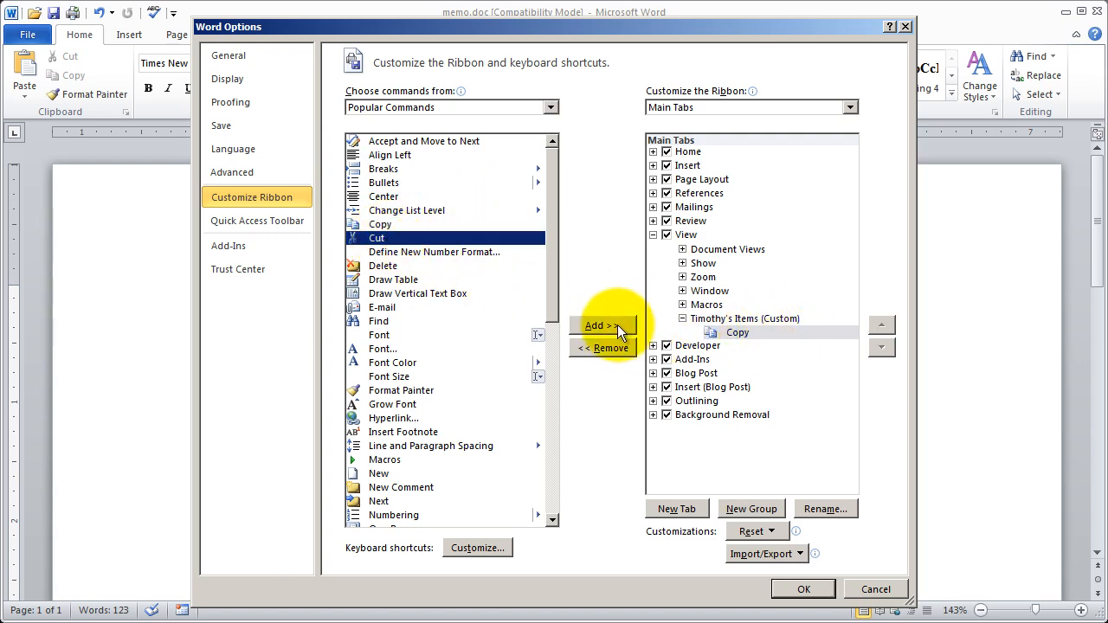
pyautogui.click(617, 325)
pyautogui.click(385, 266)
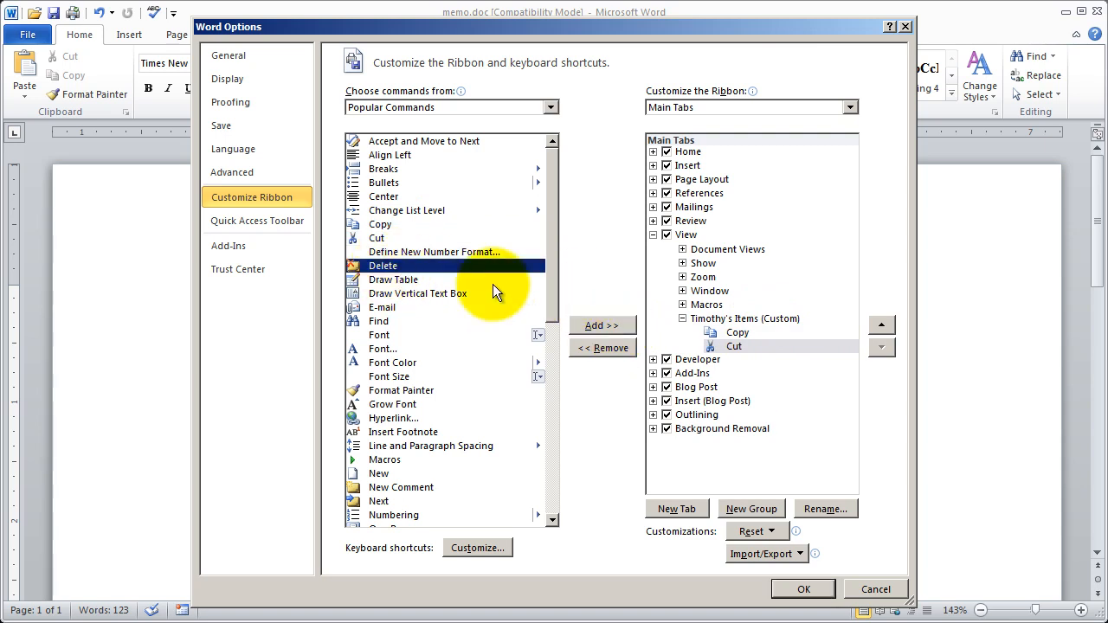
pyautogui.click(601, 325)
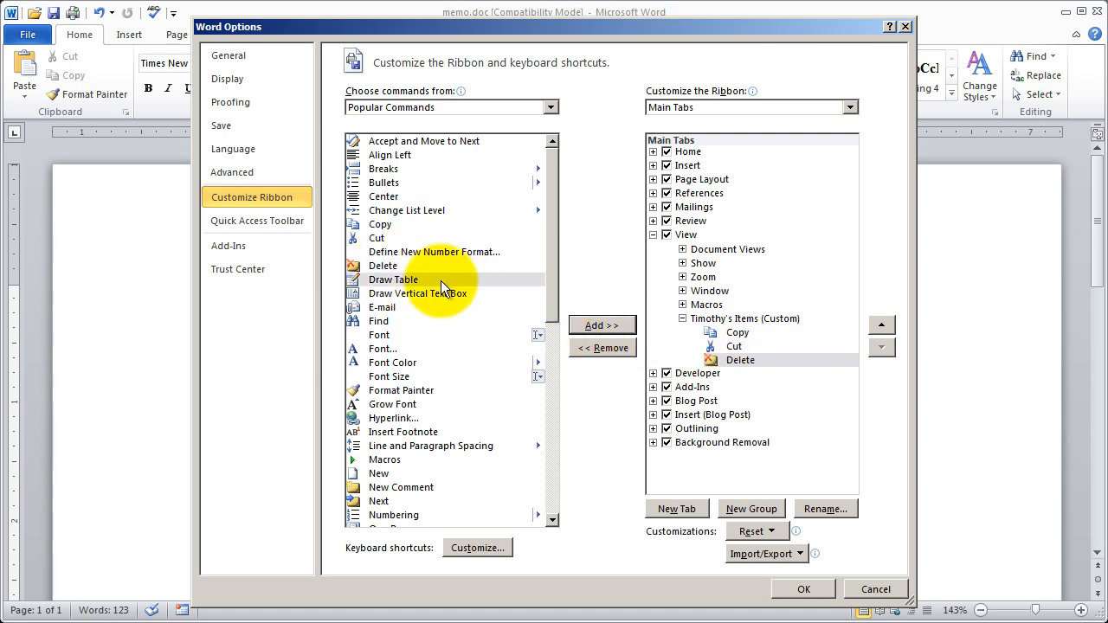
# - Add the Breaks and Center commands to the View tab's custom group and apply the ribbon customization
pyautogui.click(402, 391)
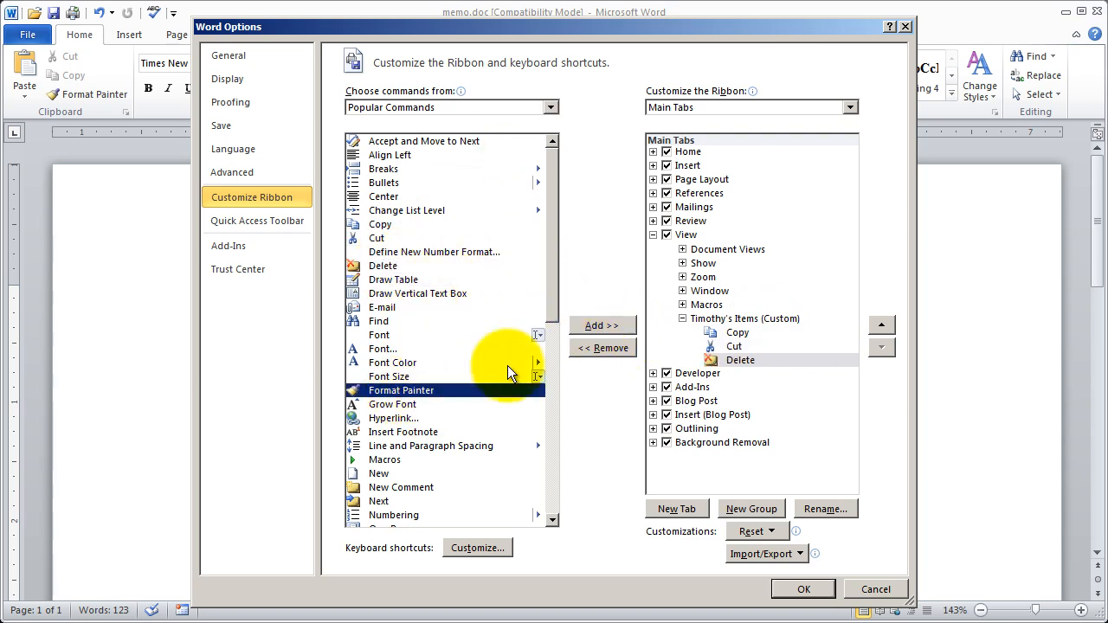
pyautogui.click(405, 169)
pyautogui.click(595, 326)
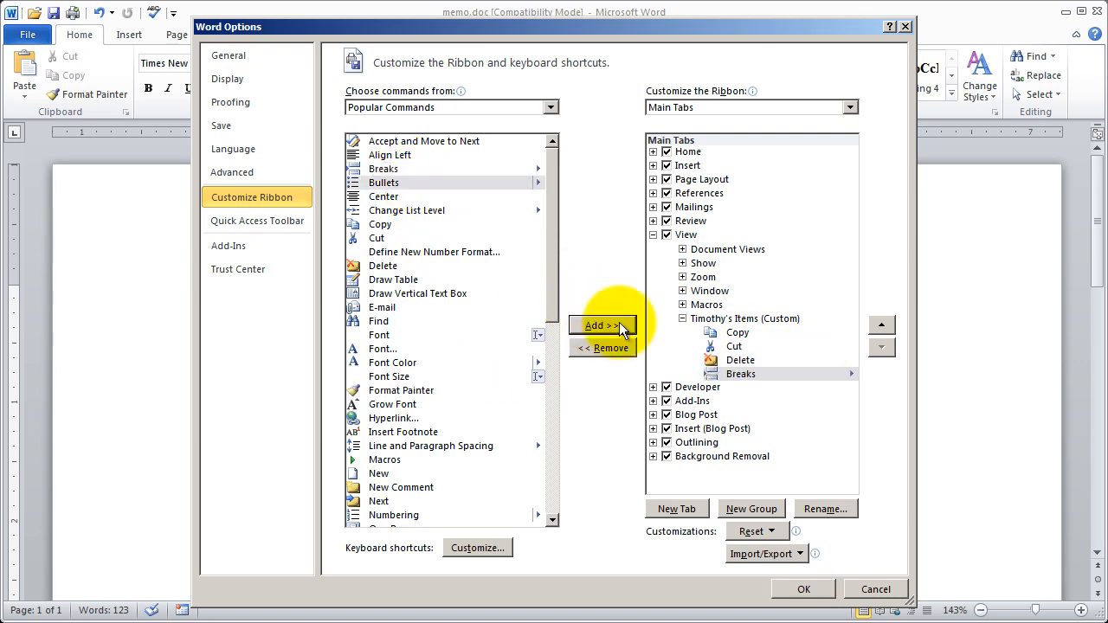
pyautogui.click(388, 197)
pyautogui.click(606, 325)
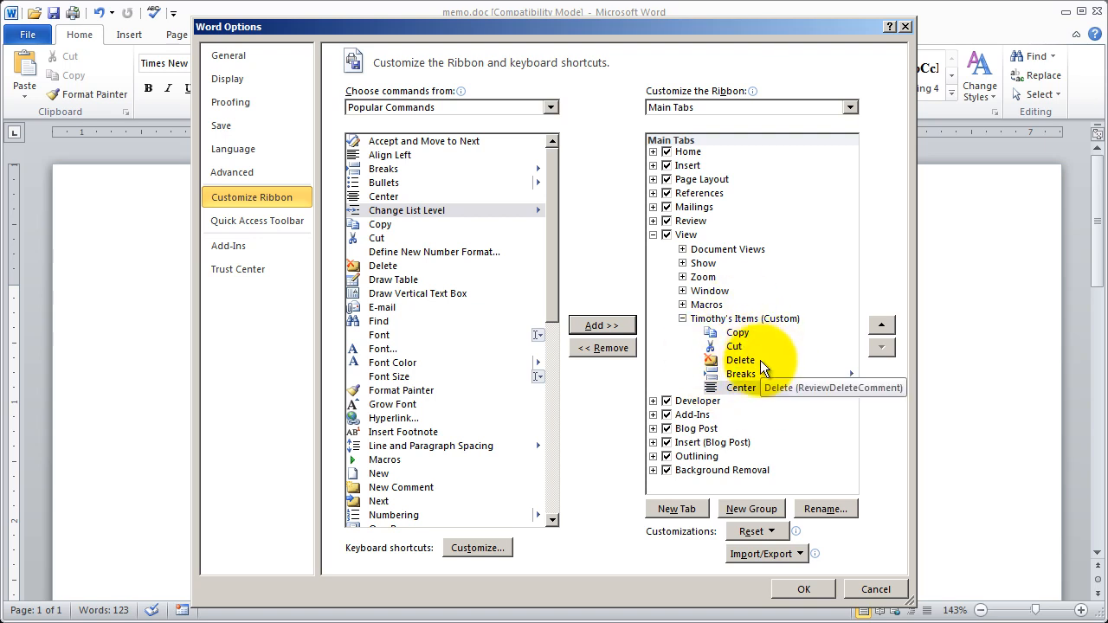
pyautogui.click(804, 590)
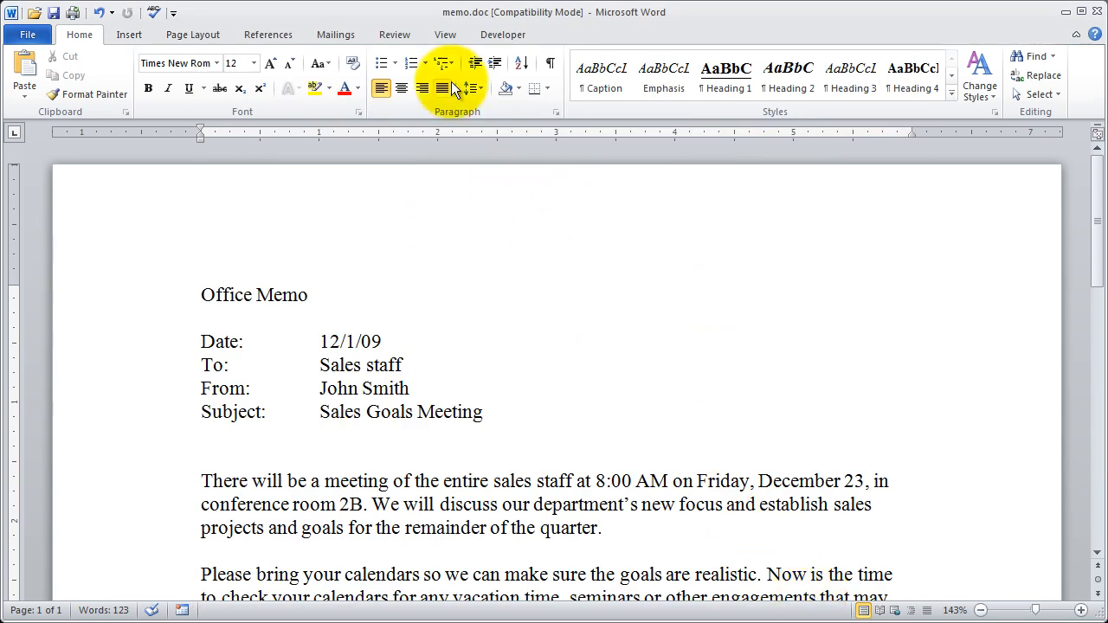
# - Compare the View tab's custom group with the Home tab's Clipboard commands, and remove that custom group from the ribbon, applying the customization
pyautogui.click(451, 36)
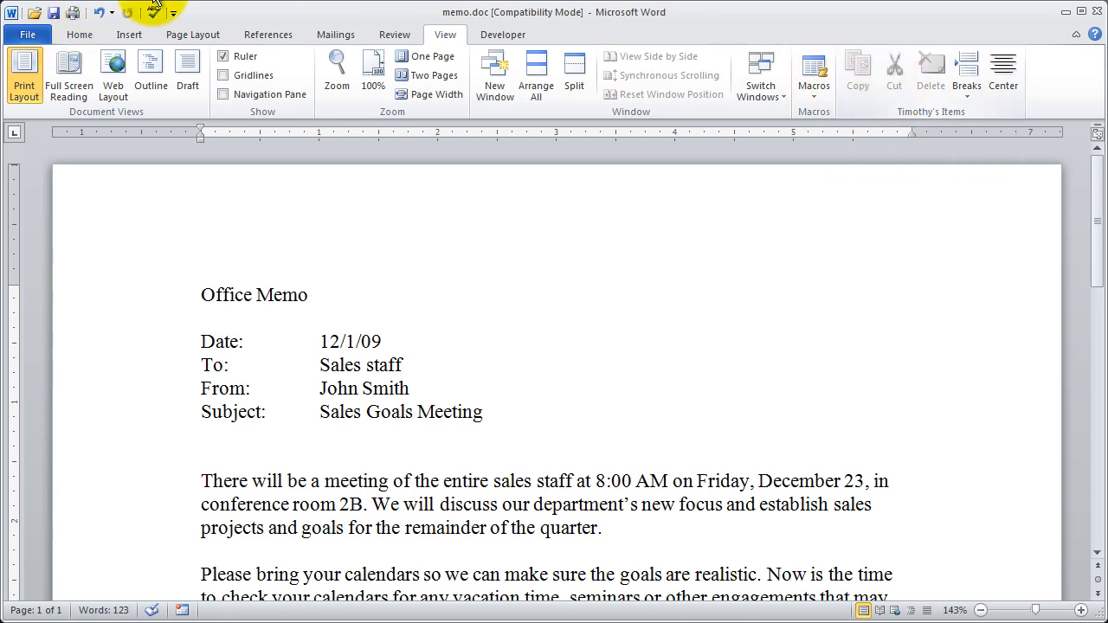
pyautogui.click(79, 33)
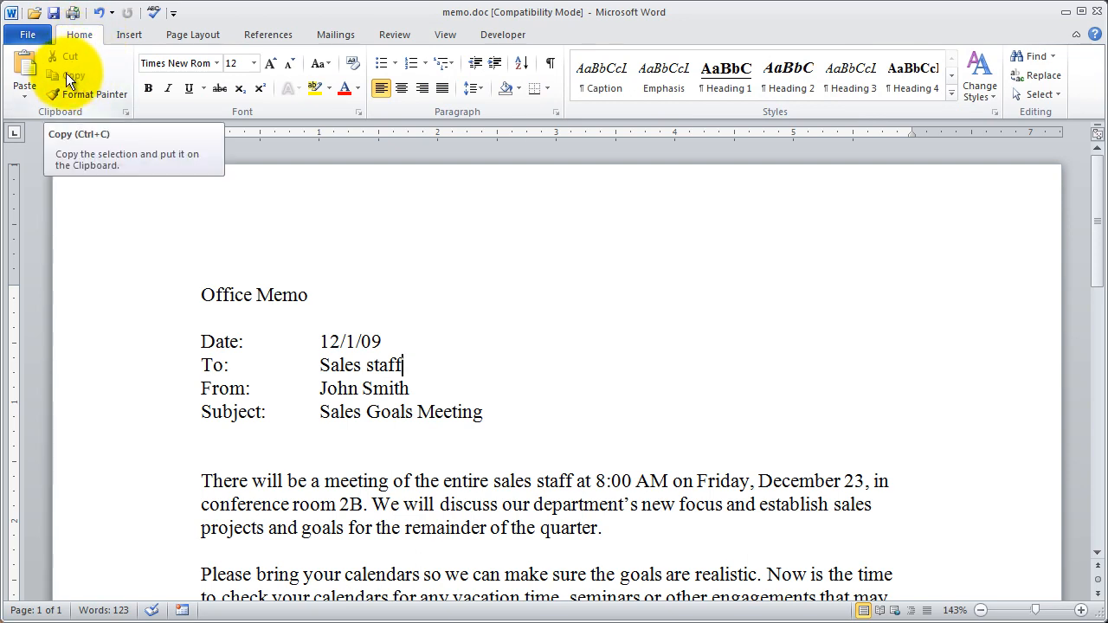
pyautogui.click(443, 34)
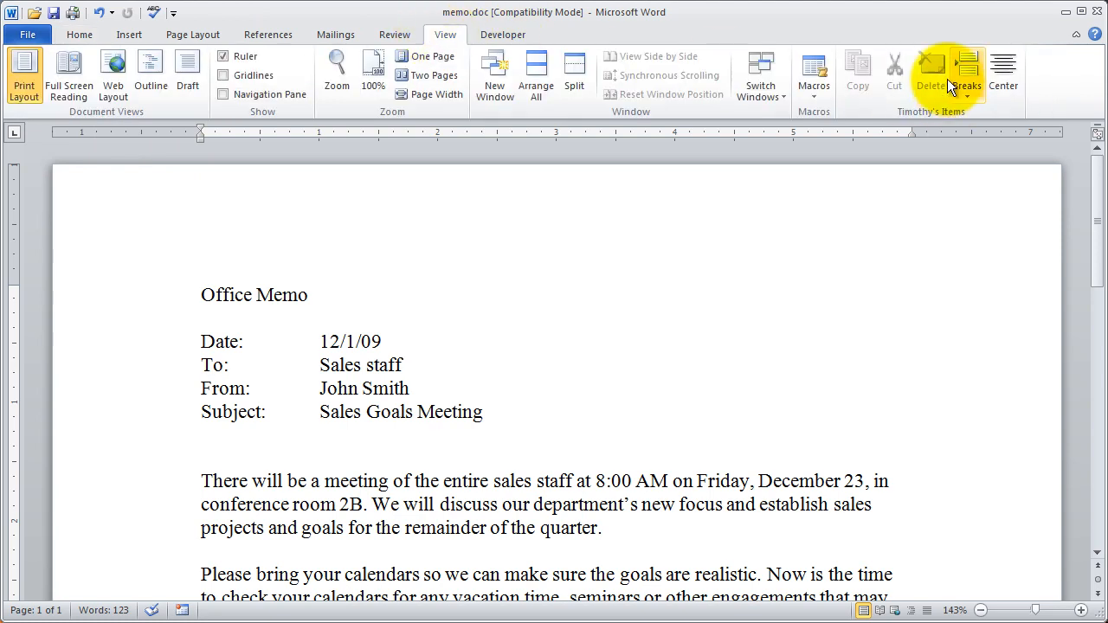
pyautogui.rightClick(77, 37)
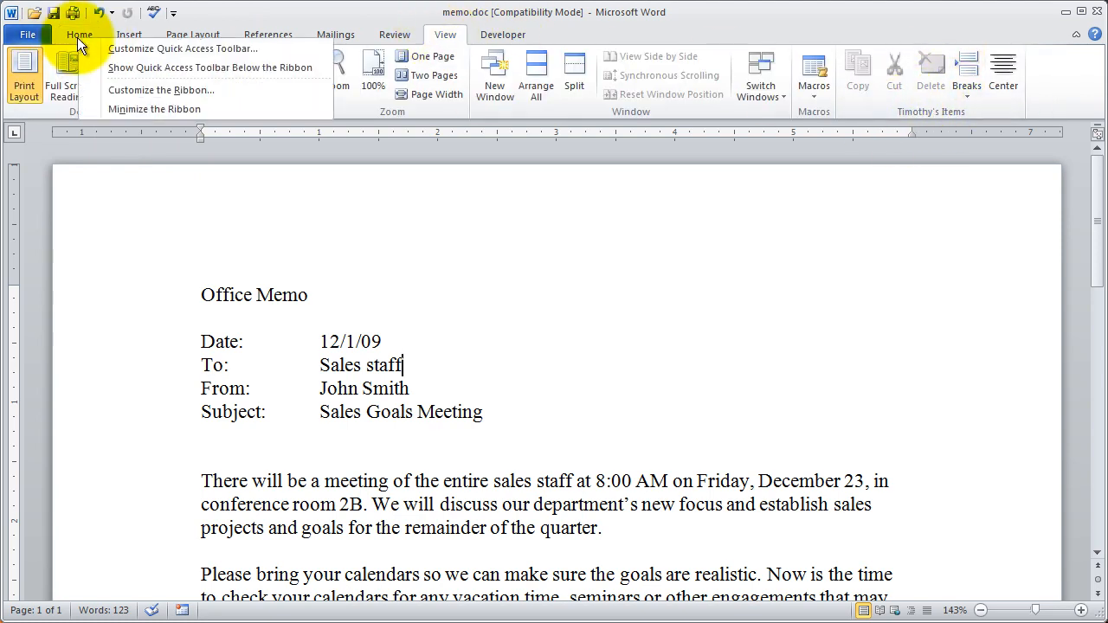
pyautogui.click(139, 90)
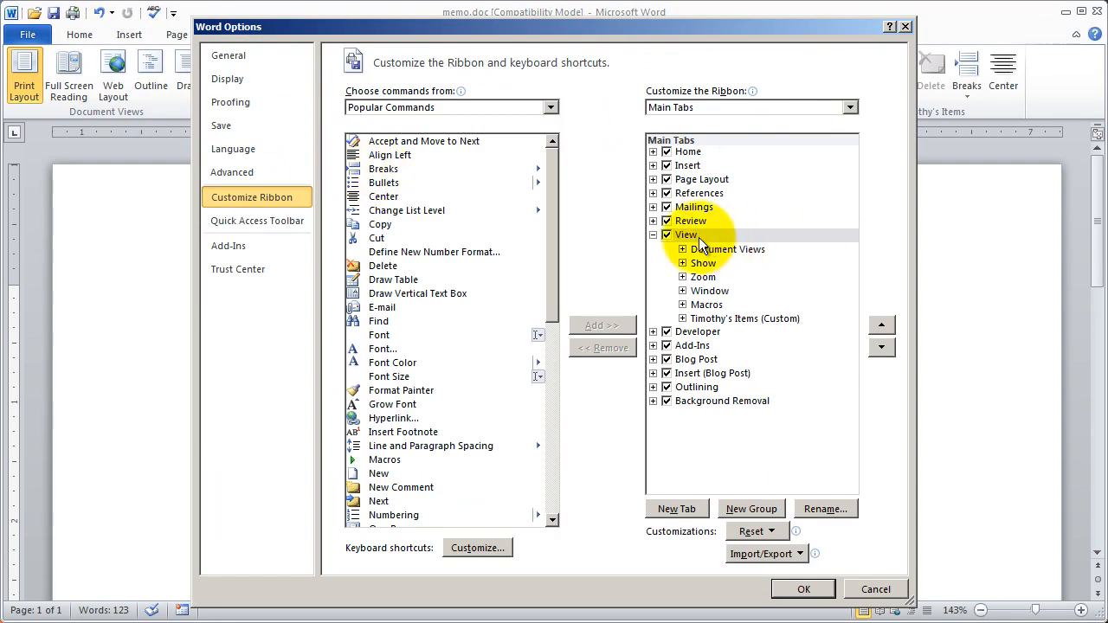
pyautogui.click(771, 319)
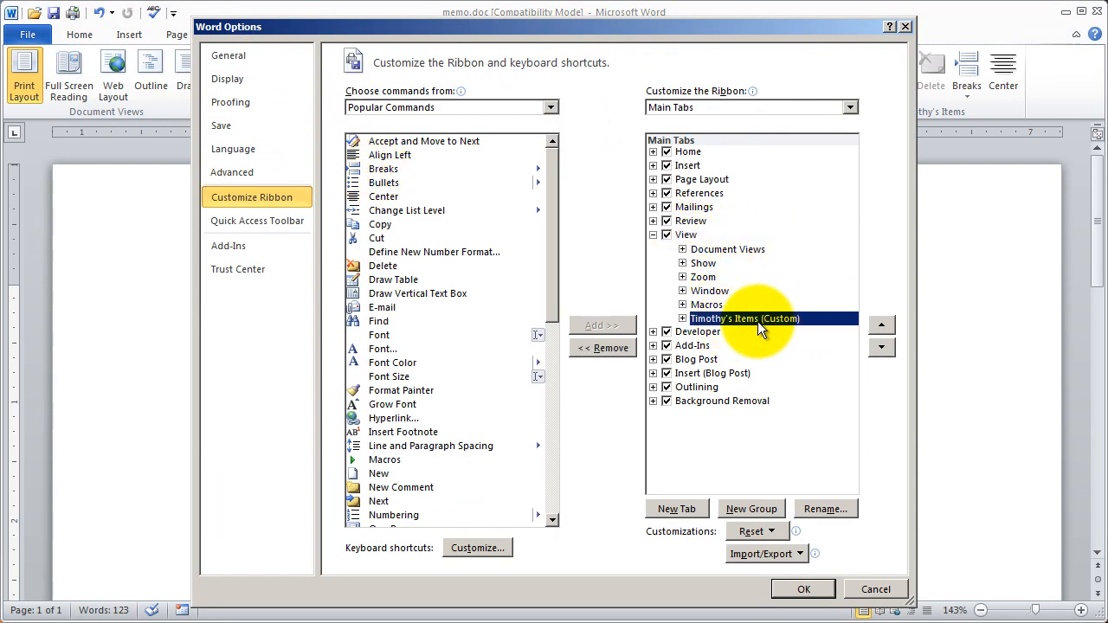
pyautogui.click(683, 319)
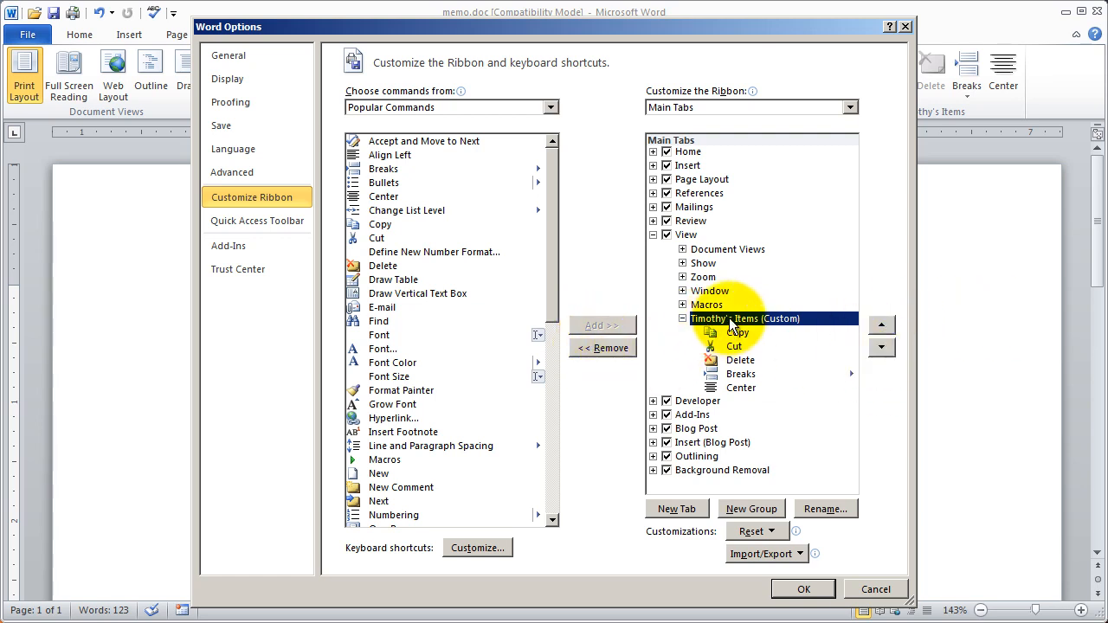
pyautogui.click(615, 348)
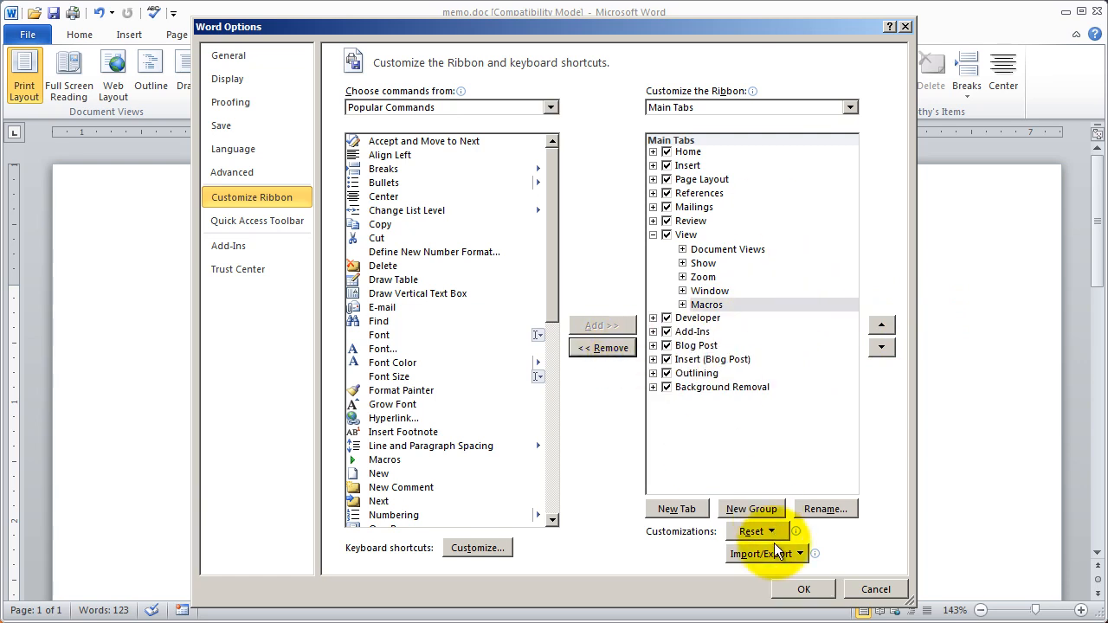
pyautogui.click(804, 589)
pyautogui.click(716, 289)
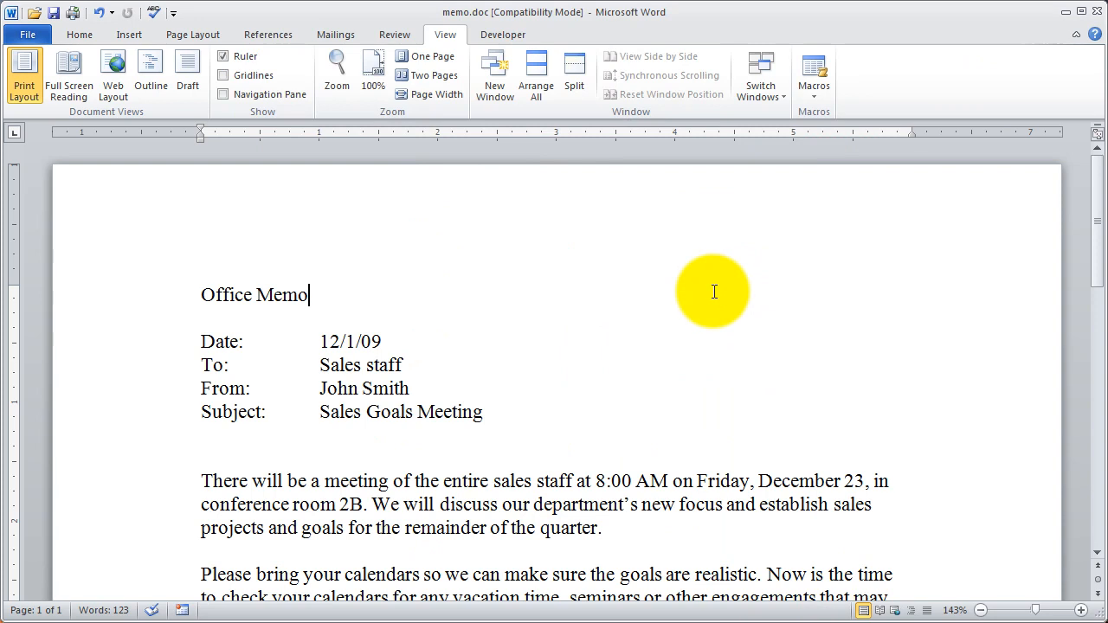